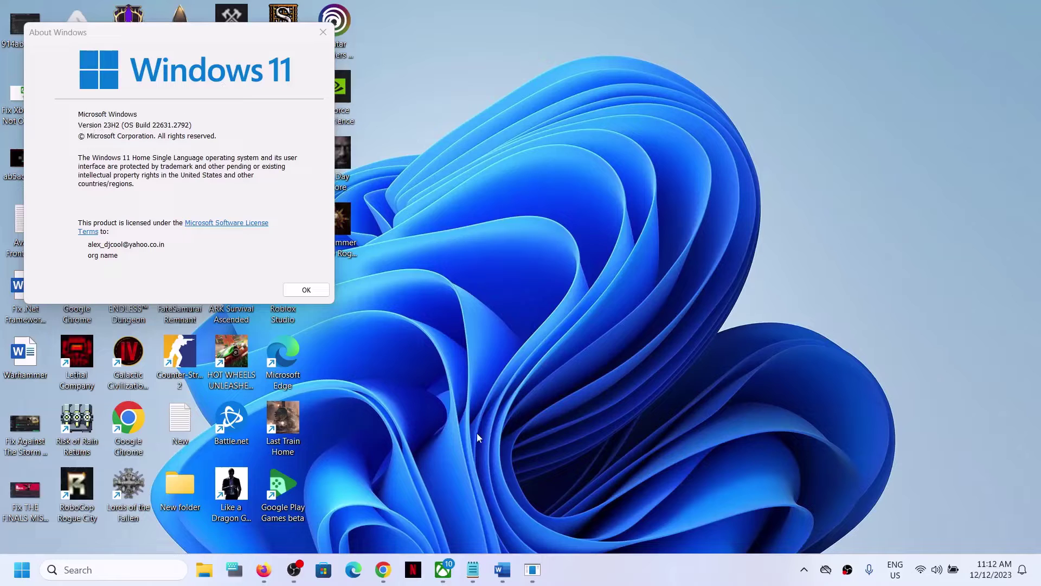
# Step: Bring the 'Fix KB5016594 Update Not Installing' Word guide forward, highlight its error code, then minimize it
pyautogui.click(503, 569)
pyautogui.moveTo(184, 257); pyautogui.dragTo(407, 263)
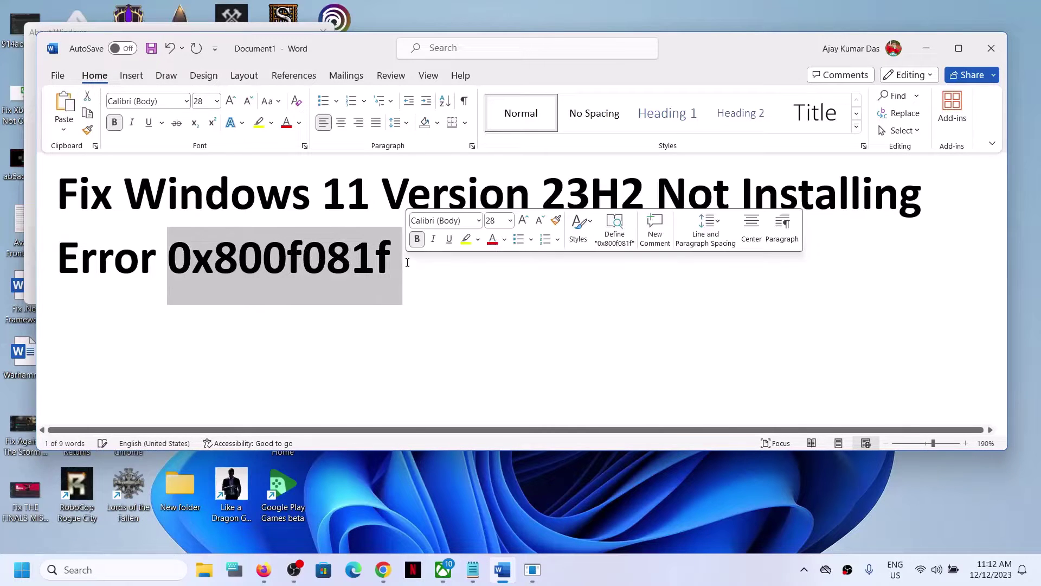
pyautogui.click(405, 263)
pyautogui.click(928, 52)
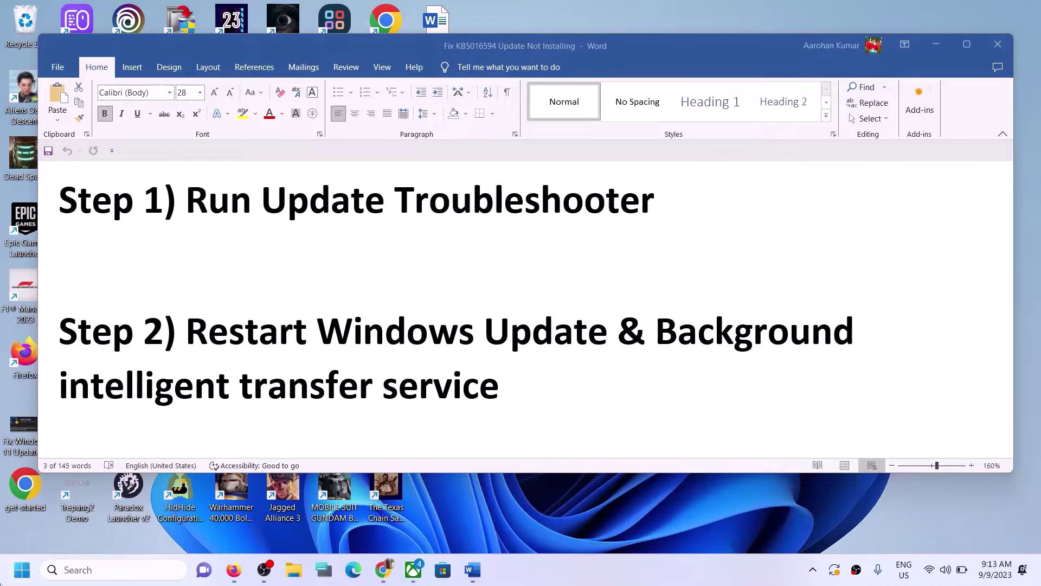
# Step: Run the Windows Update troubleshooter from Settings > System > Troubleshoot > Other troubleshooters
pyautogui.click(12, 578)
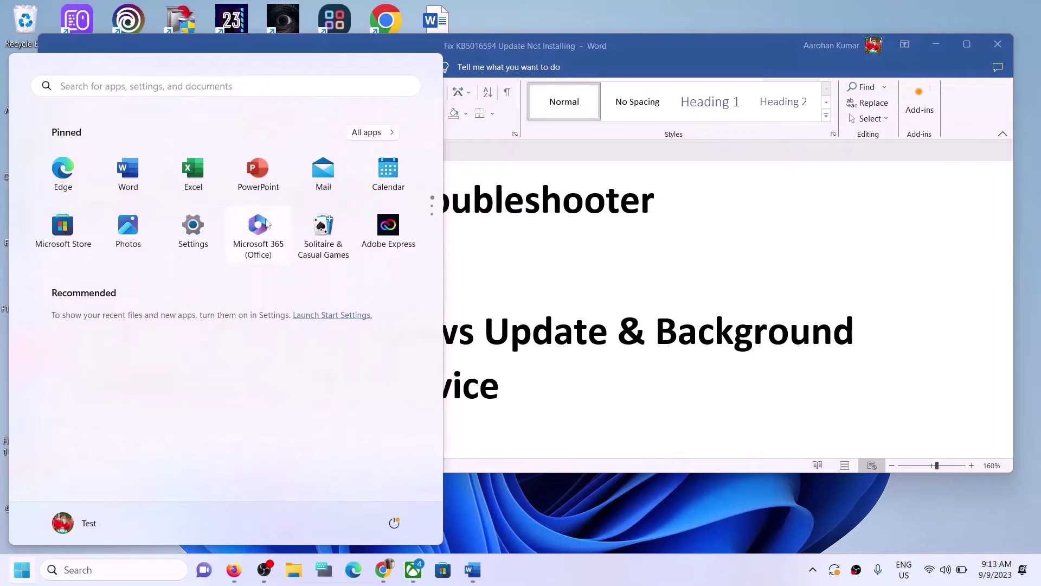
pyautogui.click(208, 245)
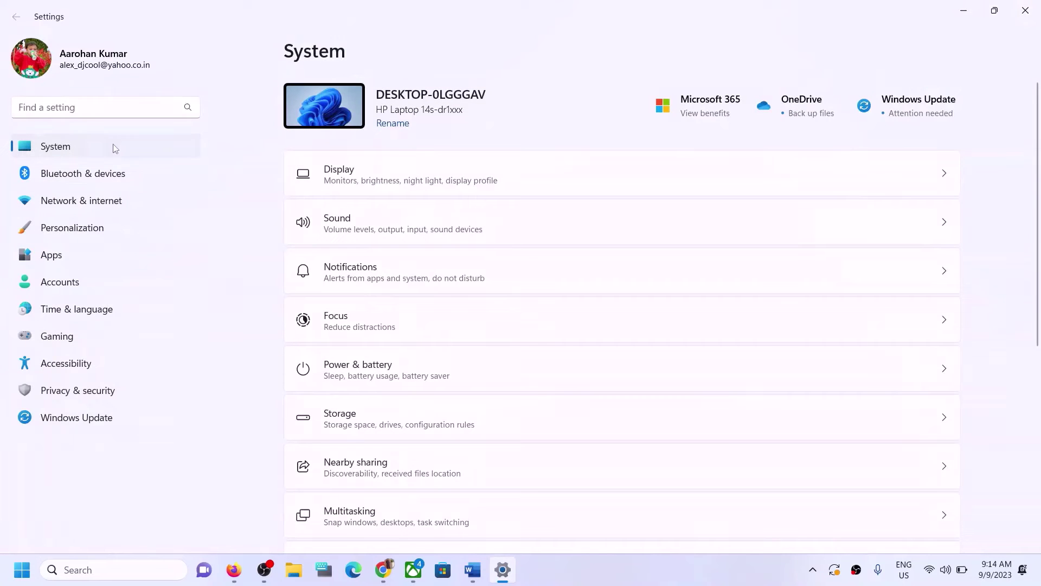
pyautogui.scroll(-5, 510, 358)
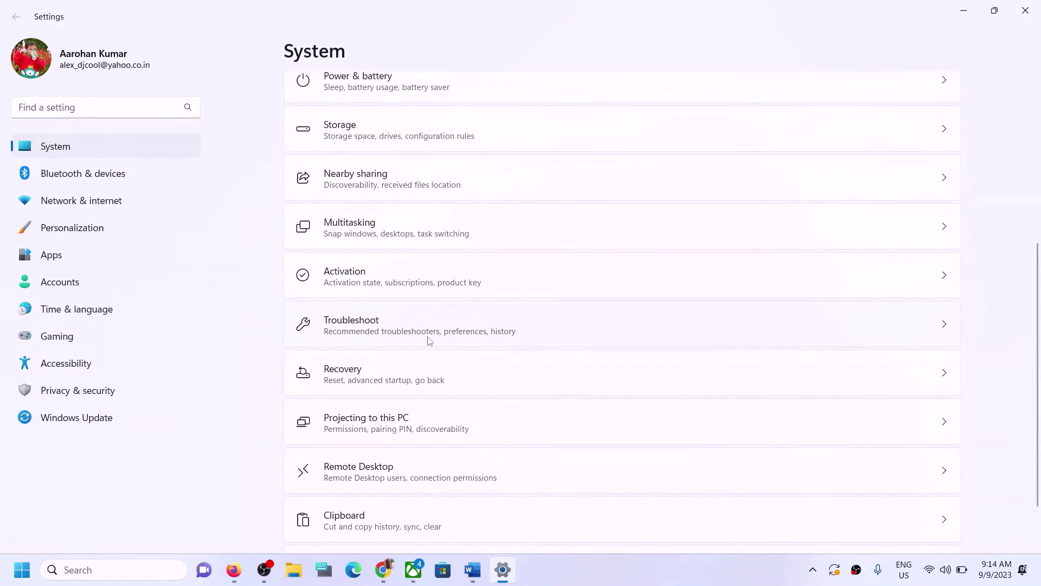
pyautogui.click(379, 335)
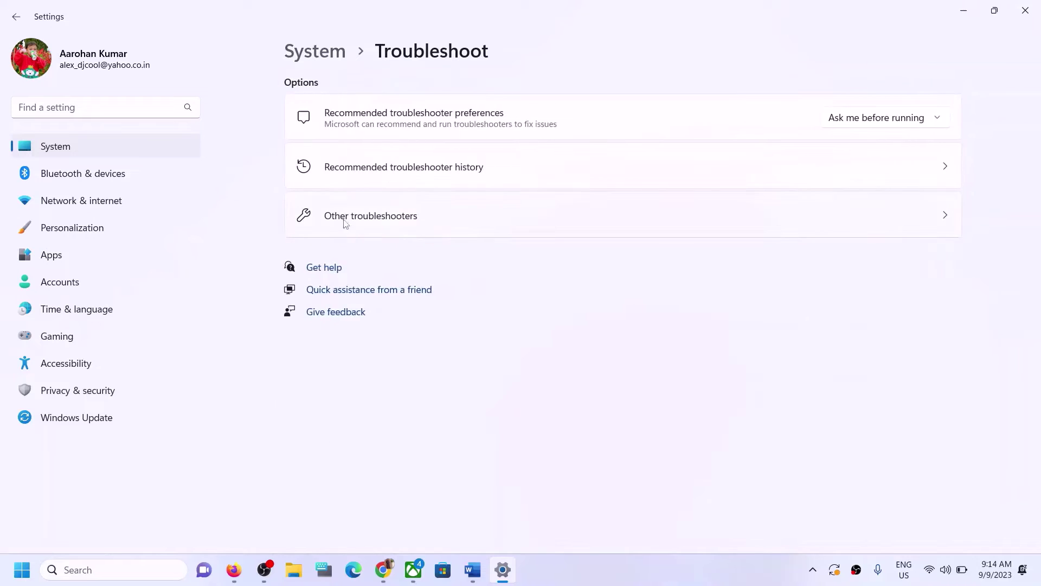
pyautogui.click(434, 220)
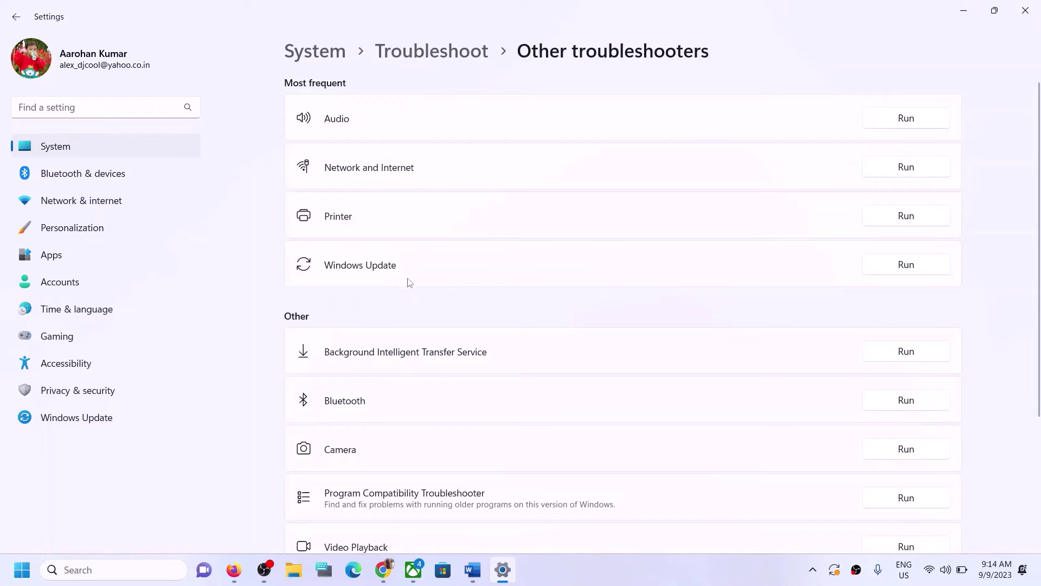
pyautogui.click(916, 266)
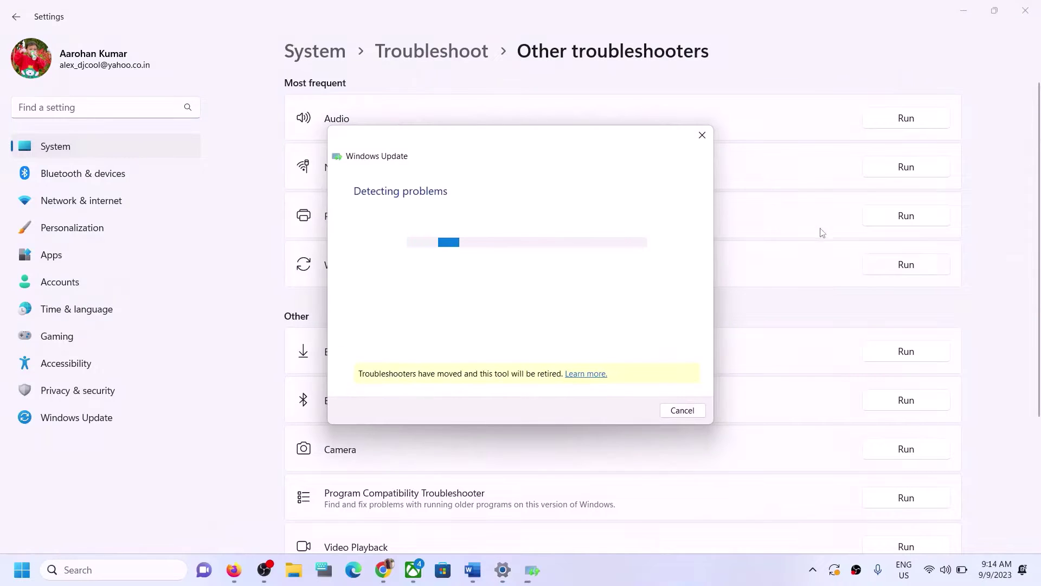
# Step: Check the Start menu power options without restarting, then return to the Word fix guide
pyautogui.click(22, 570)
pyautogui.click(394, 522)
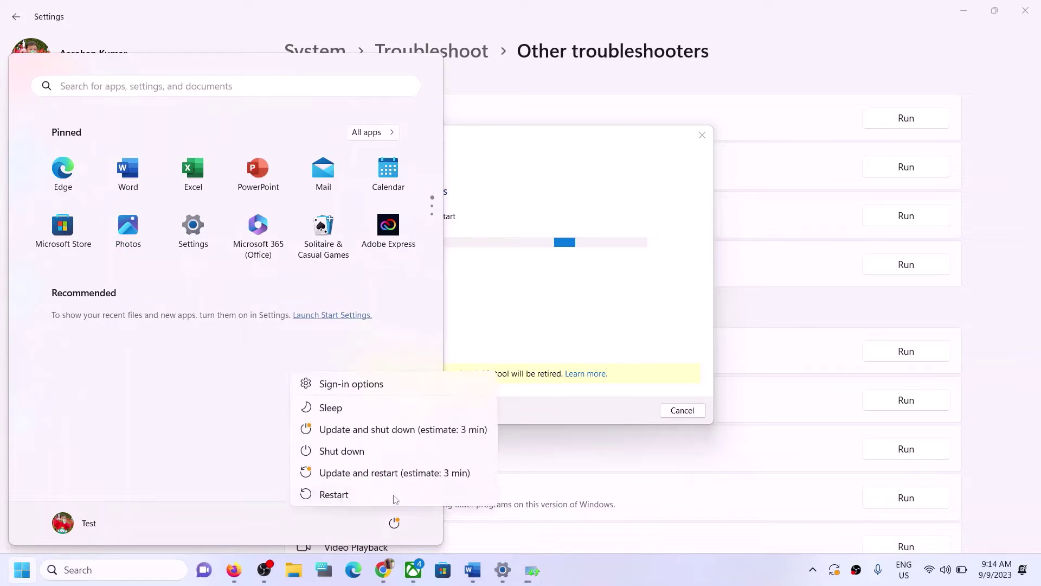
pyautogui.press('Escape')
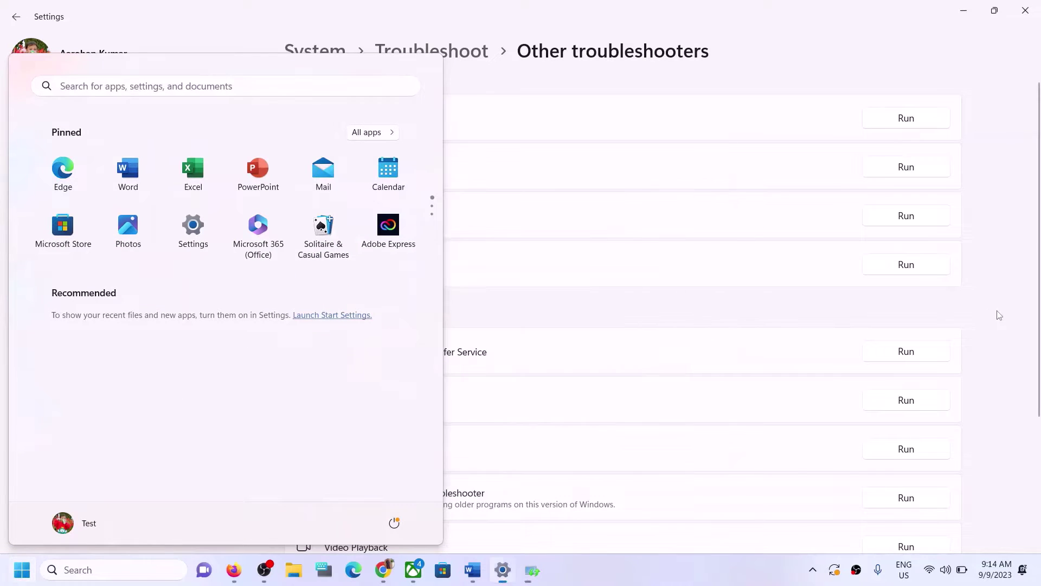
pyautogui.press('Escape')
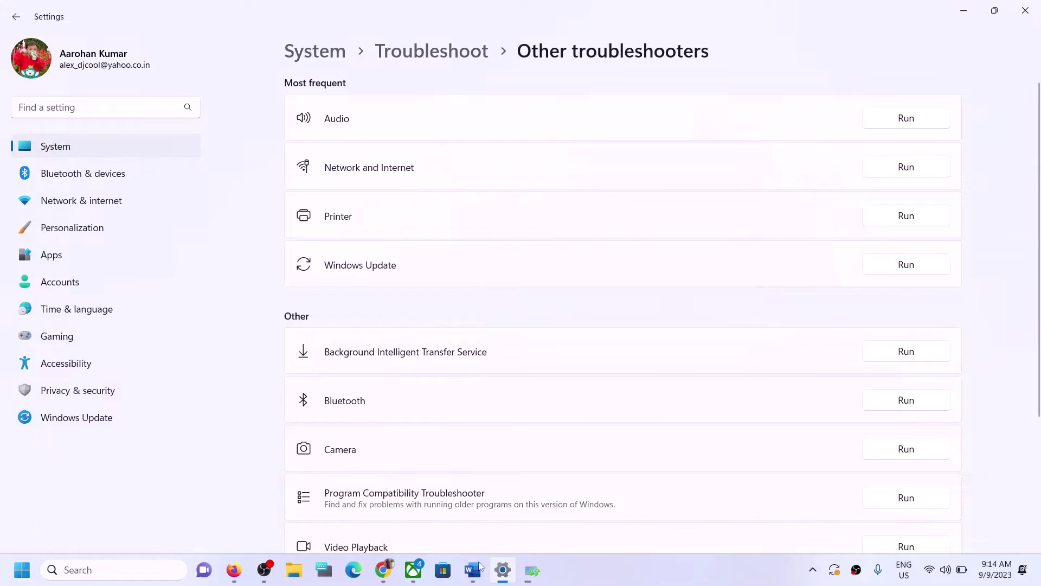
pyautogui.click(473, 569)
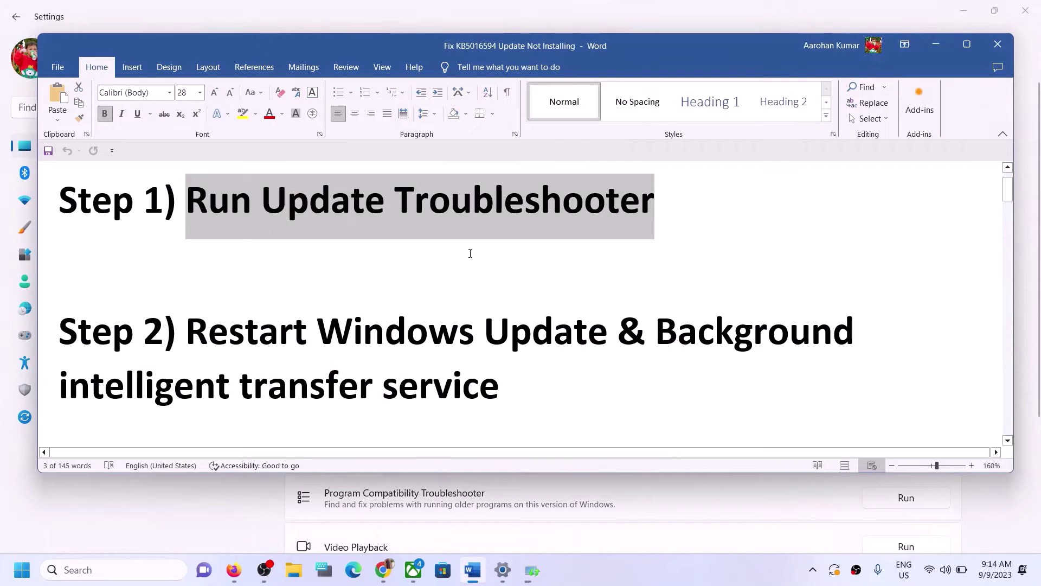
# Step: Open the Services app from Windows search and jump to the services starting with W
pyautogui.moveTo(215, 329); pyautogui.dragTo(499, 387)
pyautogui.click(172, 570)
pyautogui.write('ervices')
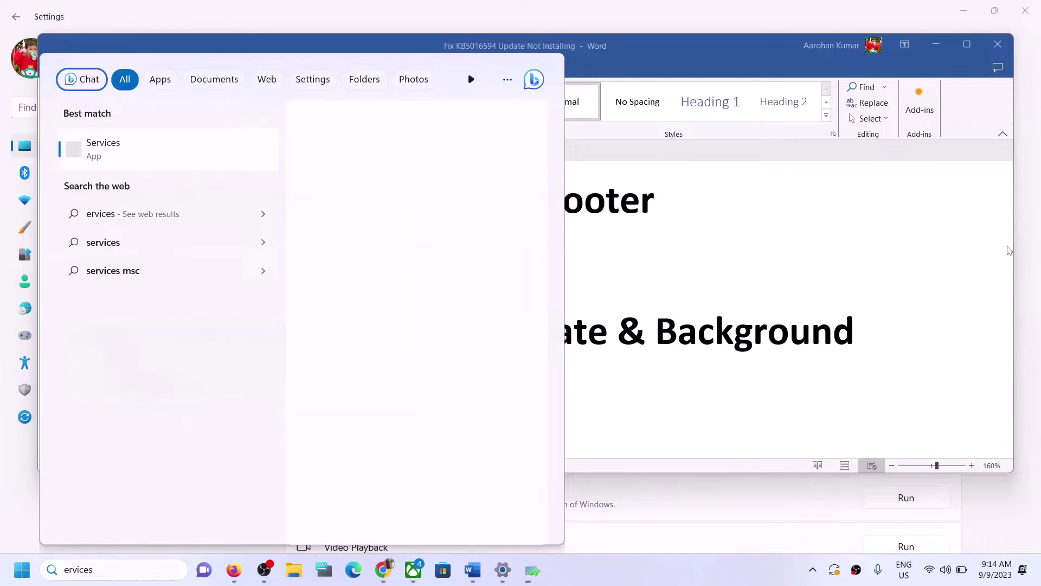
pyautogui.press('Return')
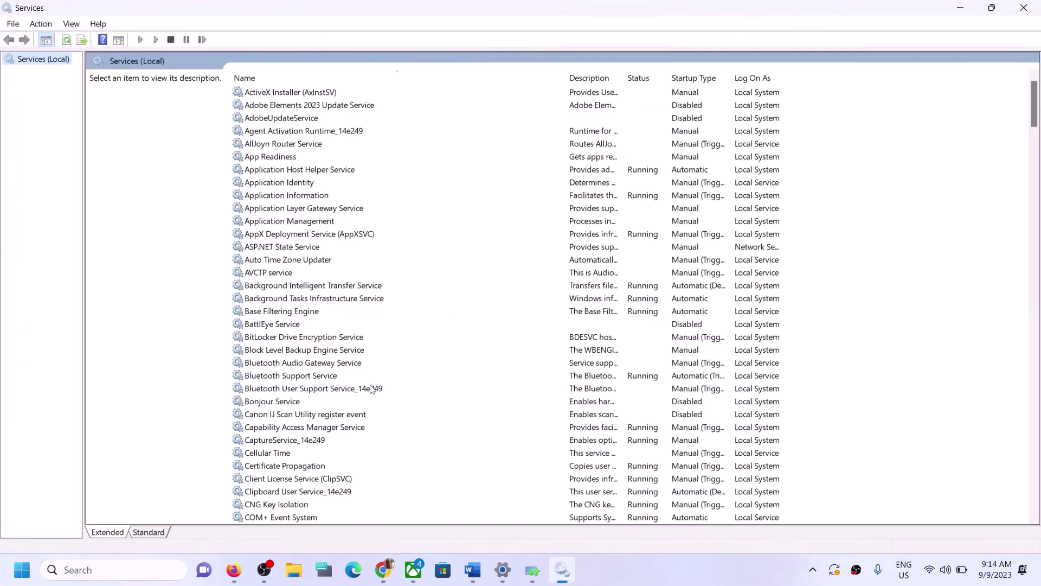
pyautogui.click(371, 389)
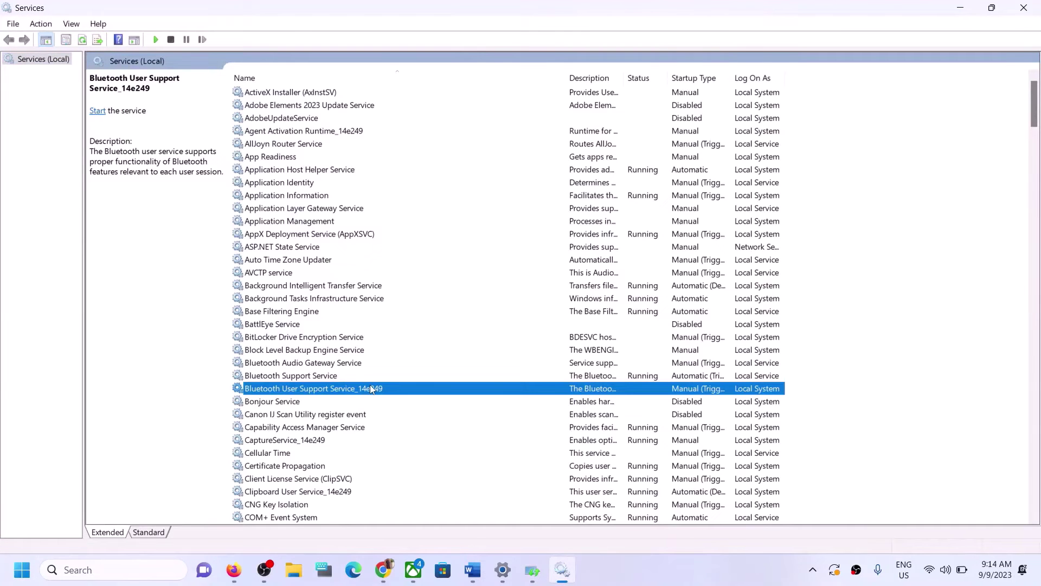
pyautogui.press('w')
pyautogui.scroll(-8, 361, 445)
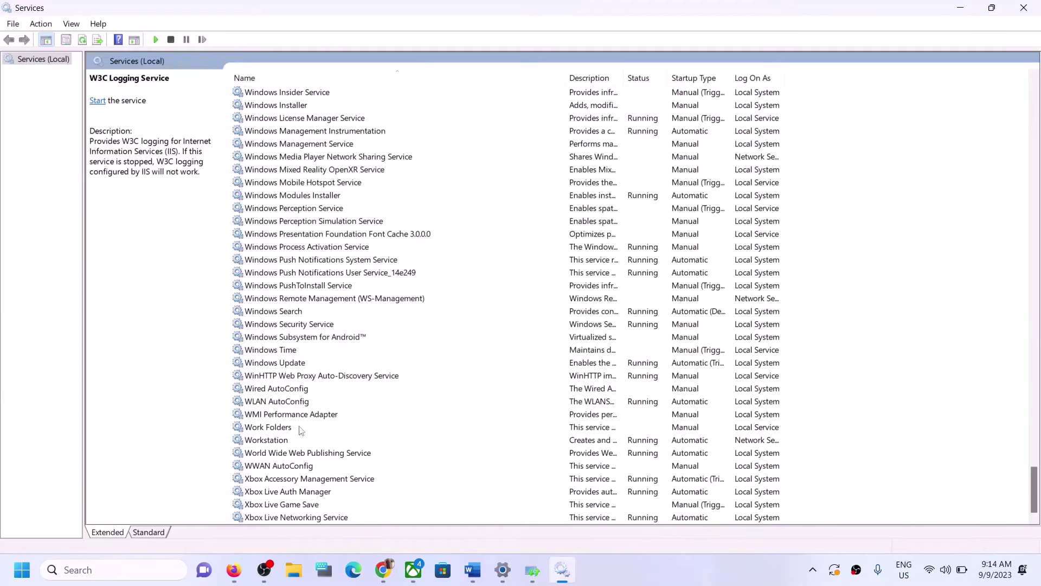
# Step: Set the Windows Update service's startup type to Automatic, apply it, and restart the service
pyautogui.click(285, 364)
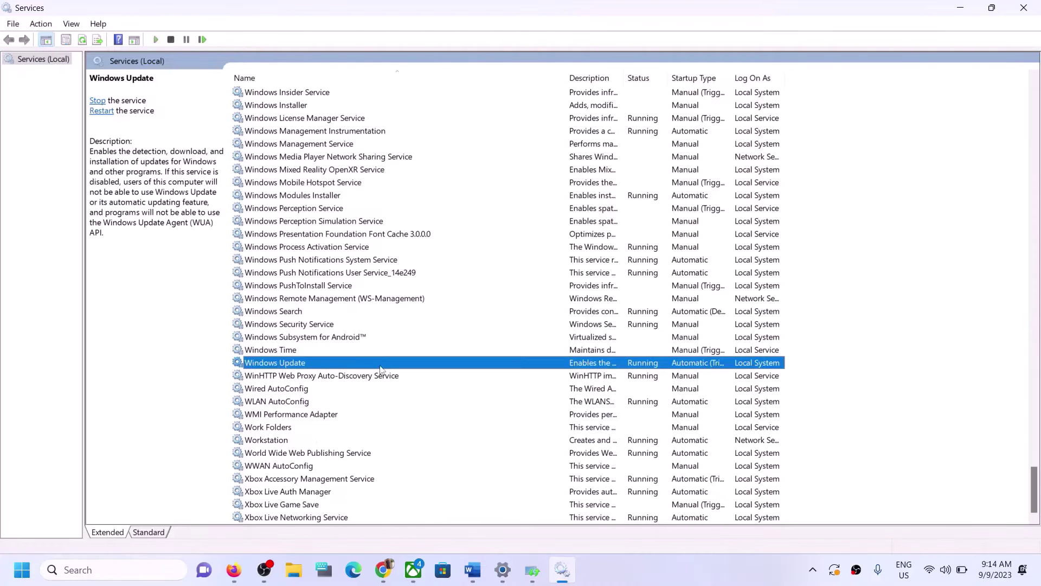
pyautogui.doubleClick(330, 368)
pyautogui.click(488, 268)
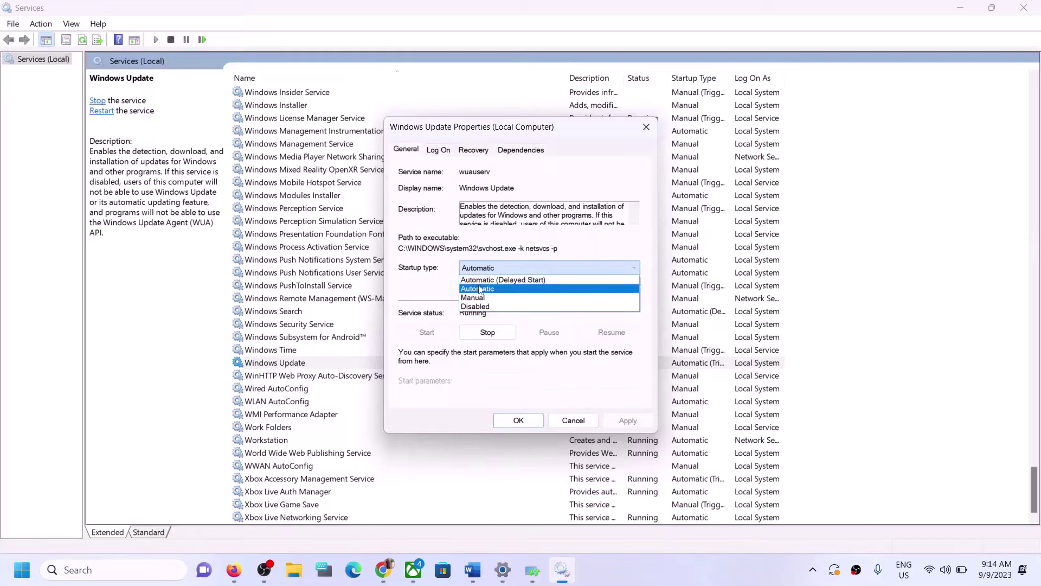
pyautogui.click(481, 288)
pyautogui.click(635, 423)
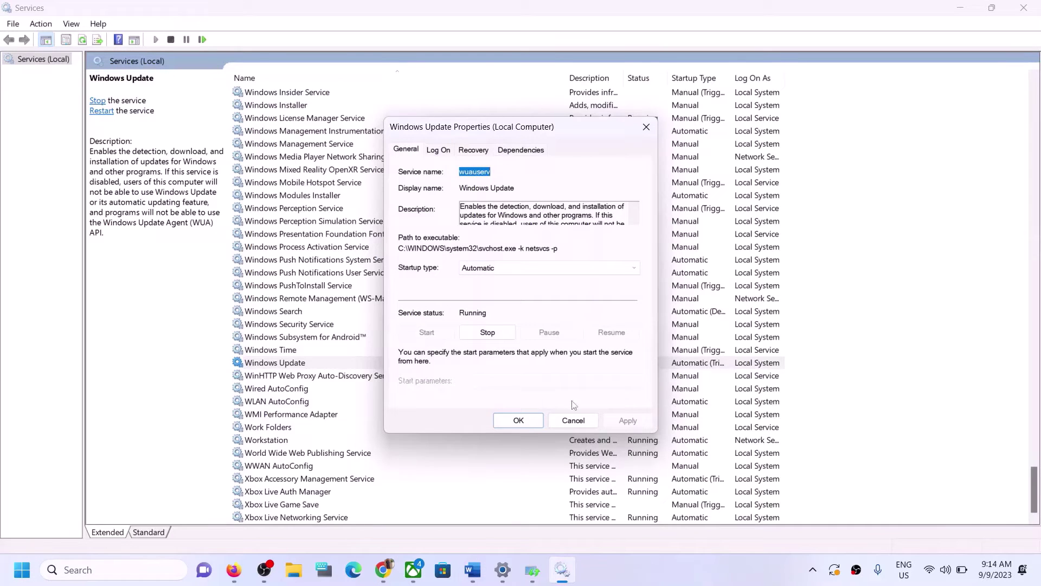
pyautogui.click(533, 424)
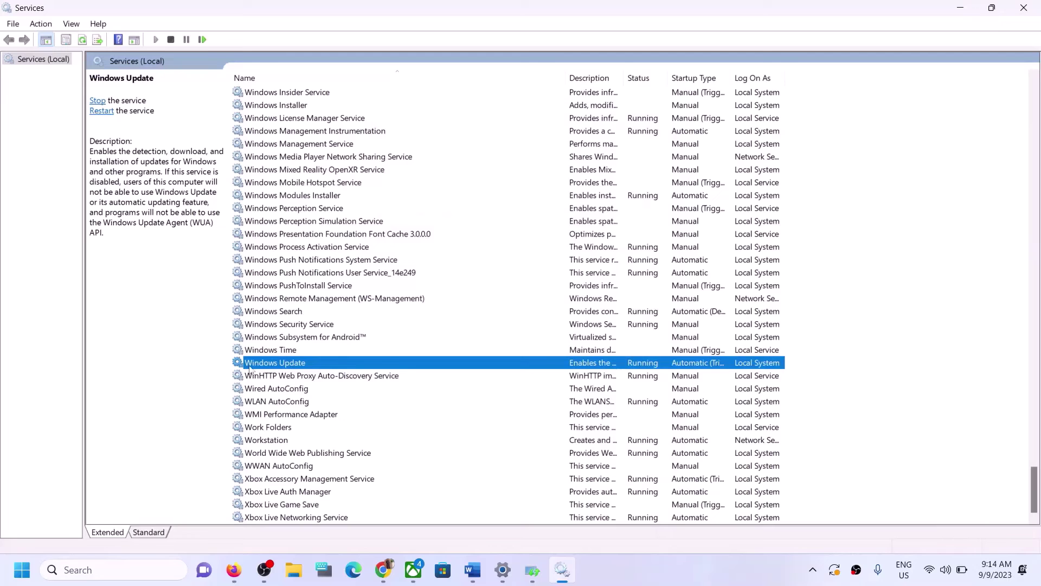
pyautogui.rightClick(299, 362)
pyautogui.click(345, 432)
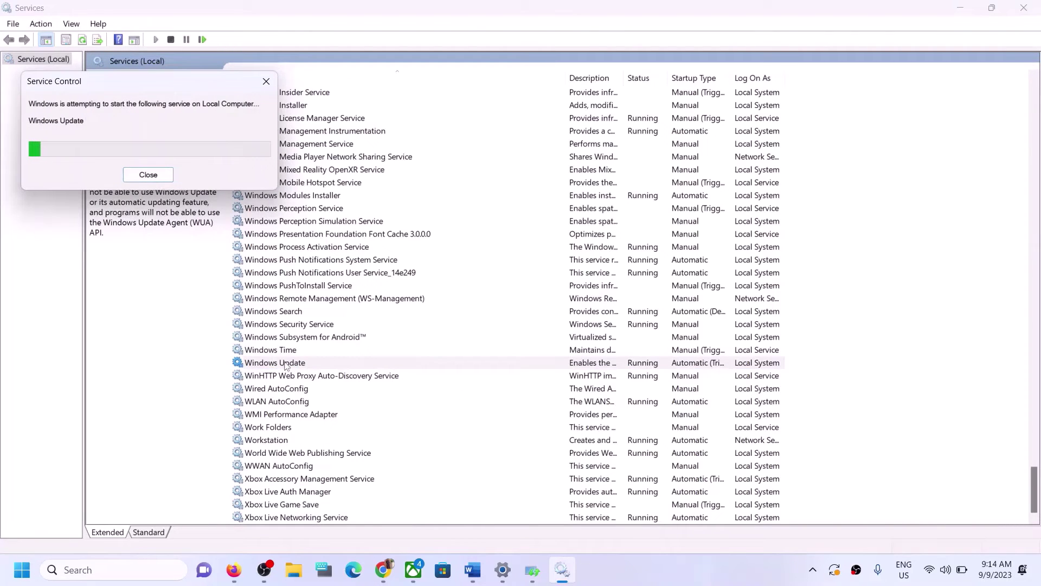
# Step: Switch Background Intelligent Transfer Service startup to Automatic, apply and close, then restart it
pyautogui.click(332, 299)
pyautogui.press('b')
pyautogui.scroll(3, 434, 256)
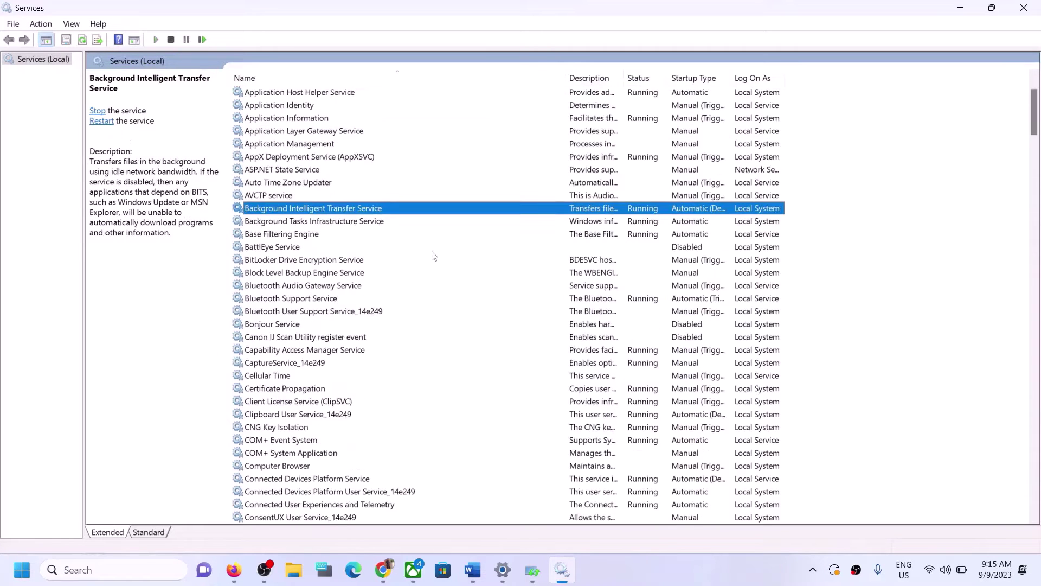
pyautogui.doubleClick(356, 215)
pyautogui.click(495, 269)
pyautogui.click(494, 291)
pyautogui.click(628, 421)
pyautogui.click(508, 422)
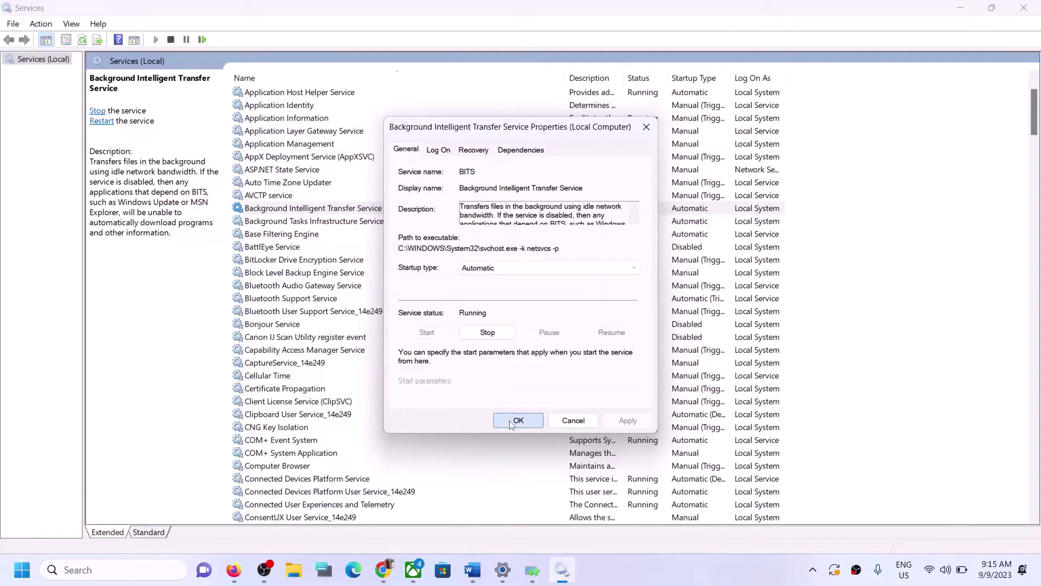
pyautogui.rightClick(382, 213)
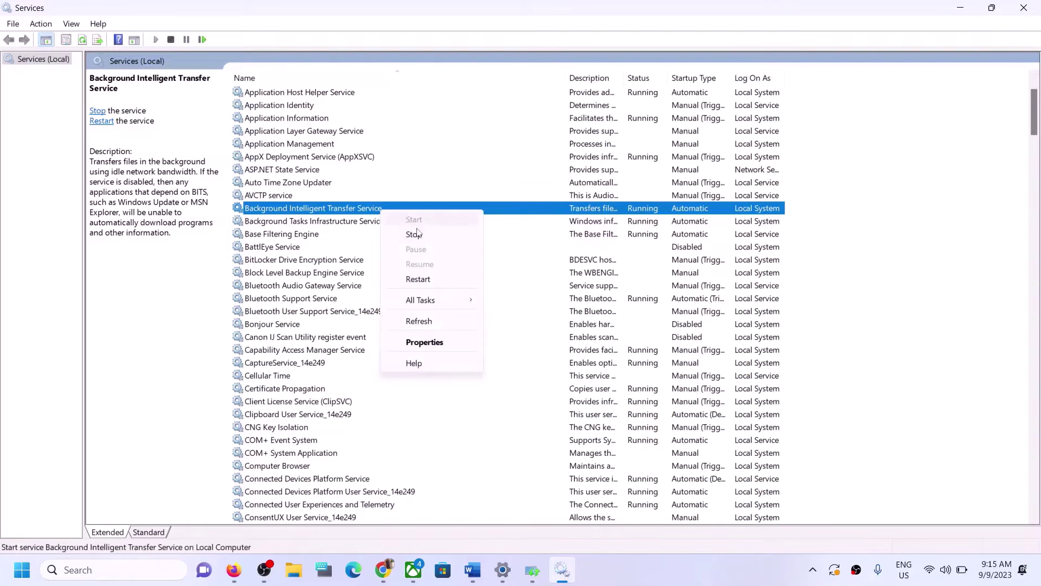
pyautogui.click(437, 277)
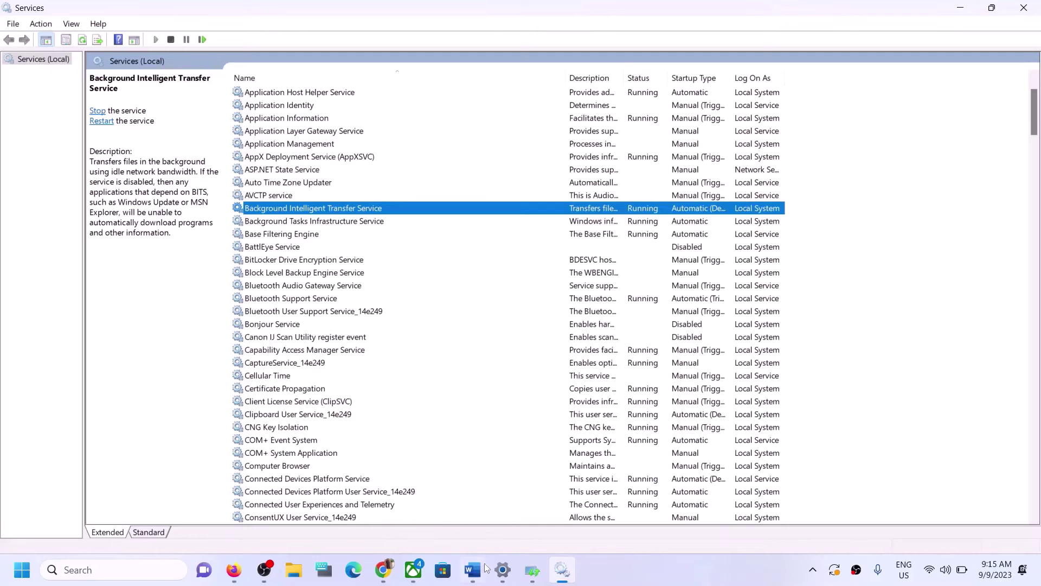
# Step: In the Word guide, select the Step 3 heading and the Microsoft download link line
pyautogui.moveTo(486, 567)
pyautogui.click(471, 509)
pyautogui.scroll(-1, 372, 363)
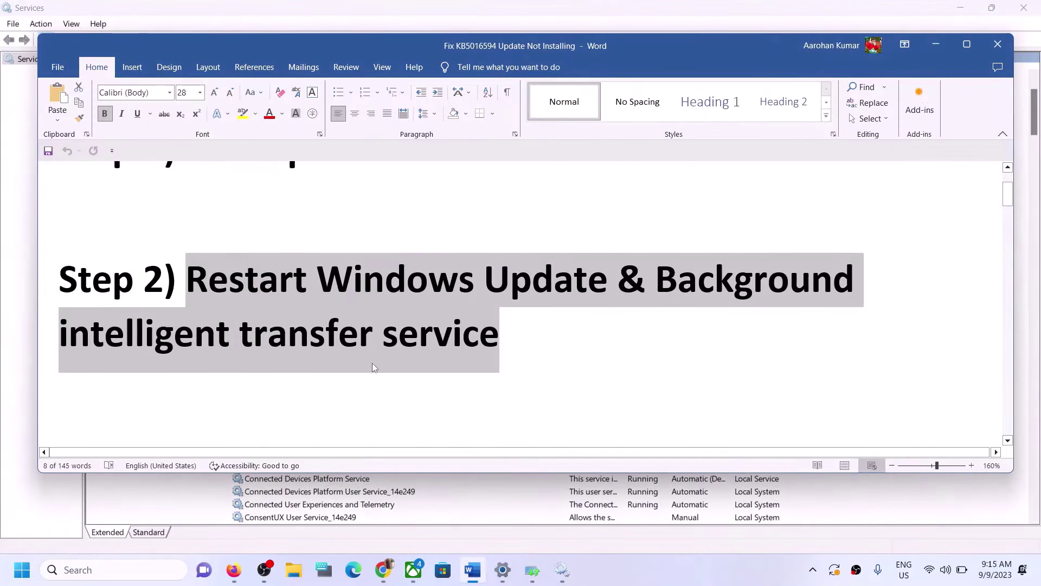
pyautogui.scroll(-3, 372, 363)
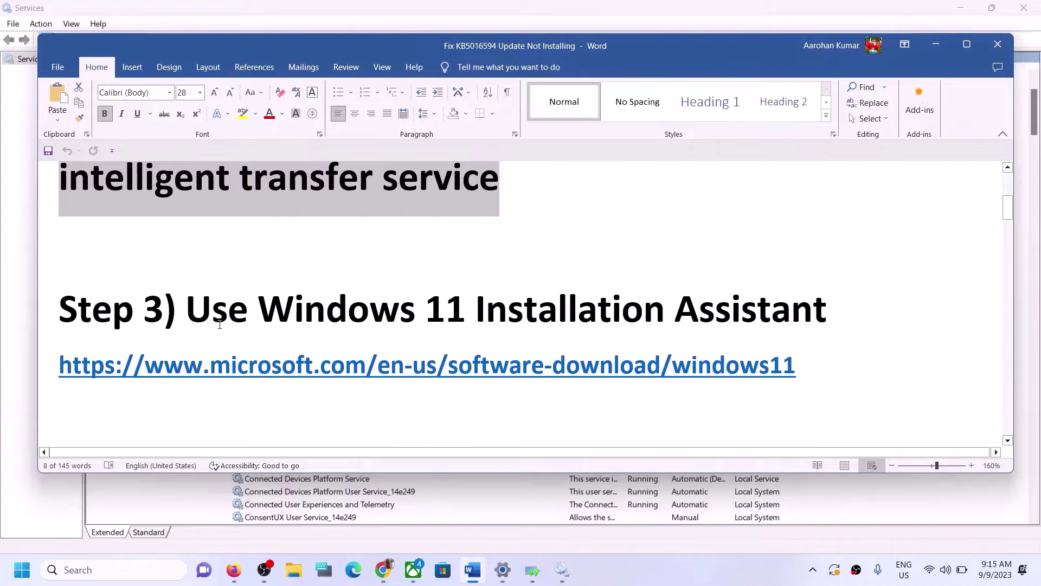
pyautogui.moveTo(196, 309); pyautogui.dragTo(834, 314)
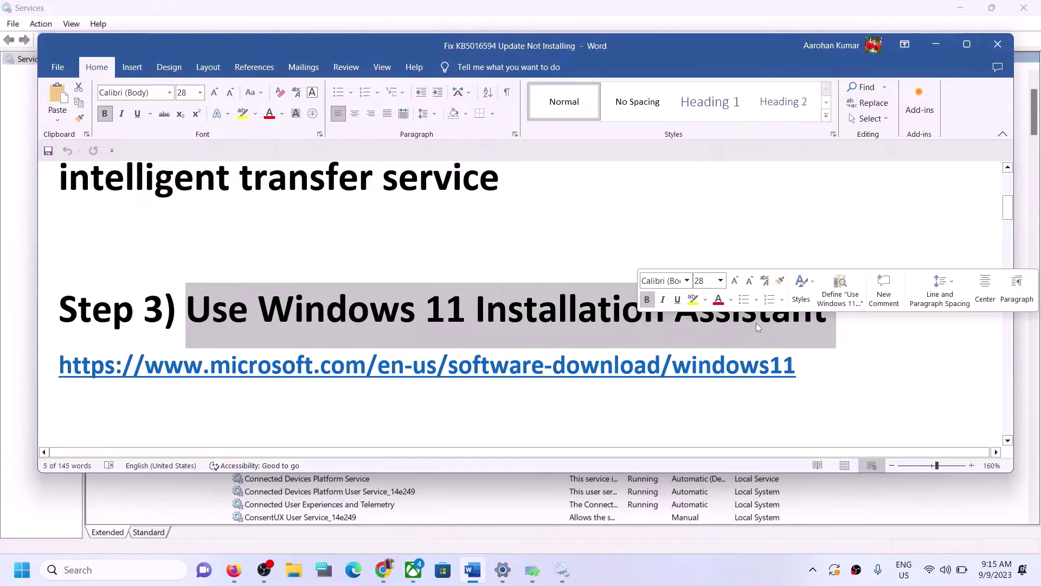
pyautogui.moveTo(808, 368); pyautogui.dragTo(304, 390)
pyautogui.hotkey('ctrl', 'c')
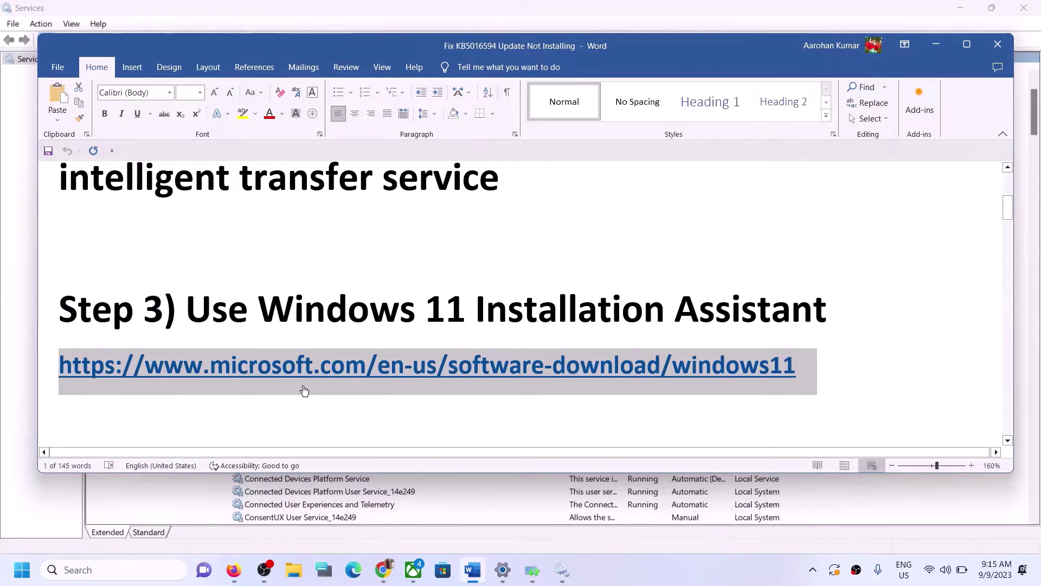
# Step: Open a new maximized Chrome window and load the Download Windows 11 page from the pasted link
pyautogui.rightClick(378, 580)
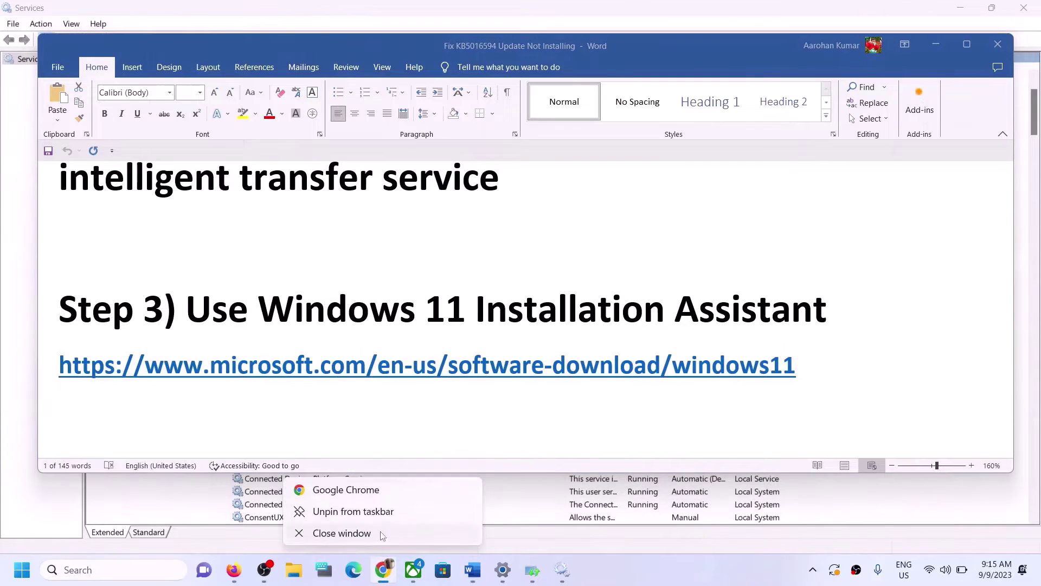
pyautogui.click(375, 494)
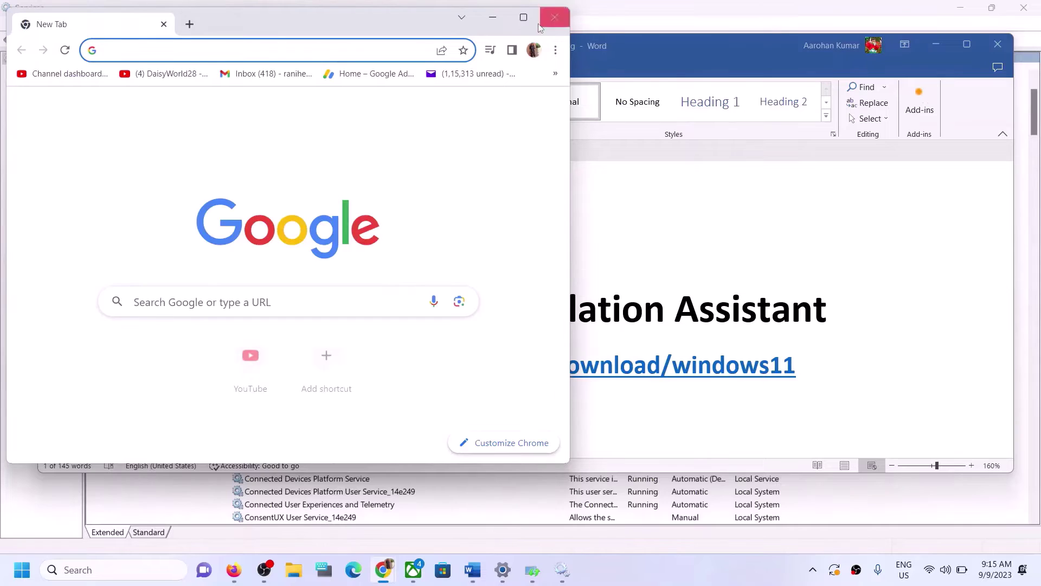
pyautogui.click(517, 16)
pyautogui.hotkey('ctrl', 'v')
pyautogui.press('Return')
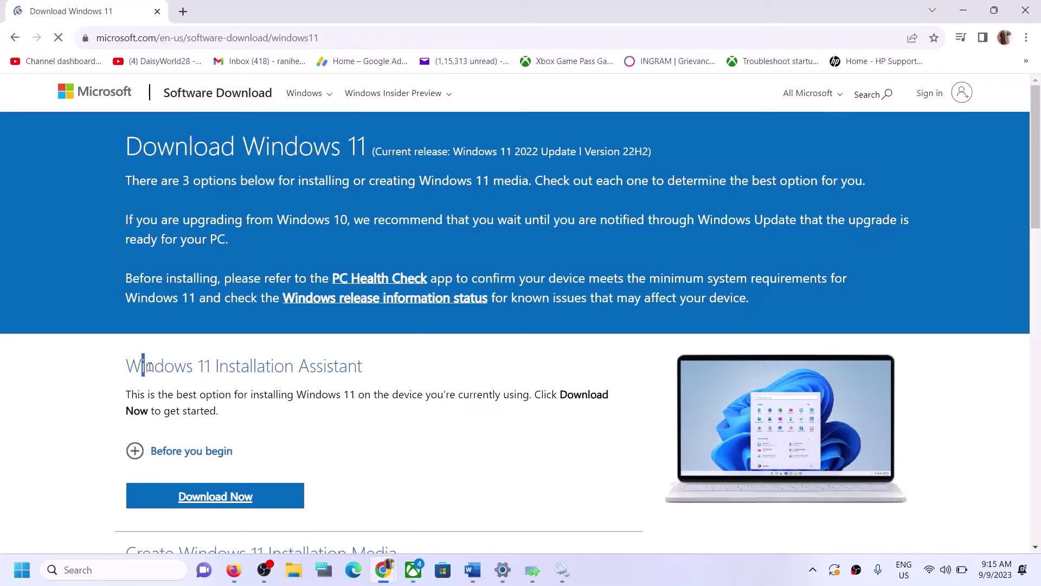
pyautogui.moveTo(146, 366); pyautogui.dragTo(309, 399)
pyautogui.scroll(-3, 256, 365)
# Step: Expand the Installation Assistant requirements and download Windows11InstallationAssistant.exe
pyautogui.click(320, 314)
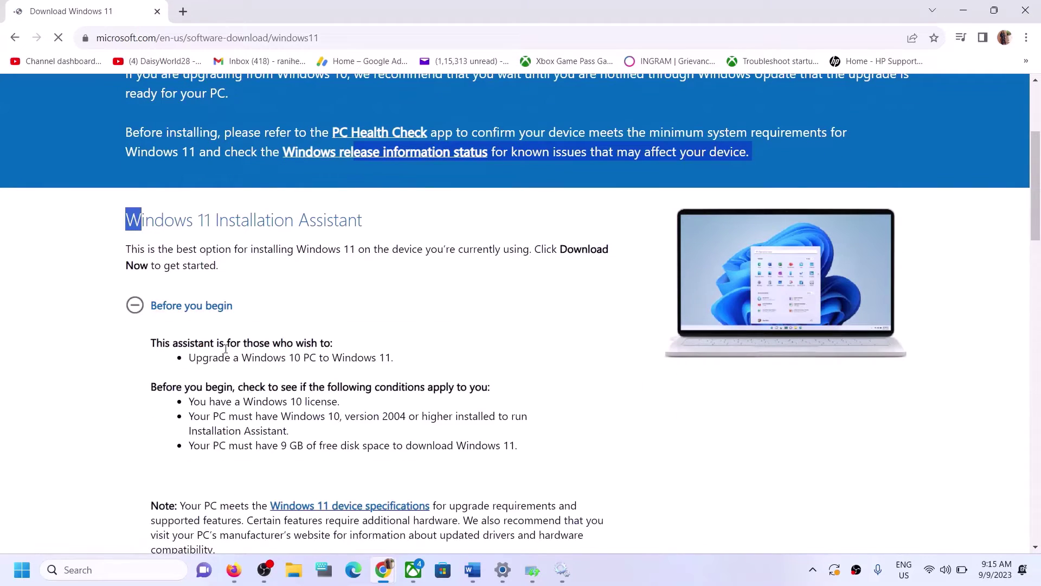
pyautogui.scroll(-1, 261, 359)
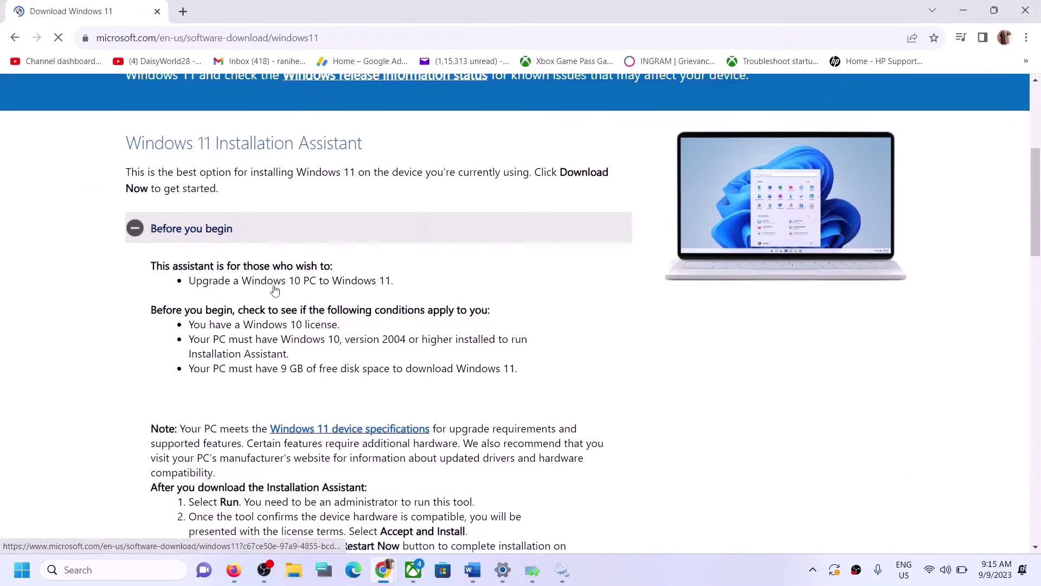
pyautogui.scroll(-2, 275, 290)
pyautogui.scroll(-5, 275, 306)
pyautogui.scroll(4, 279, 303)
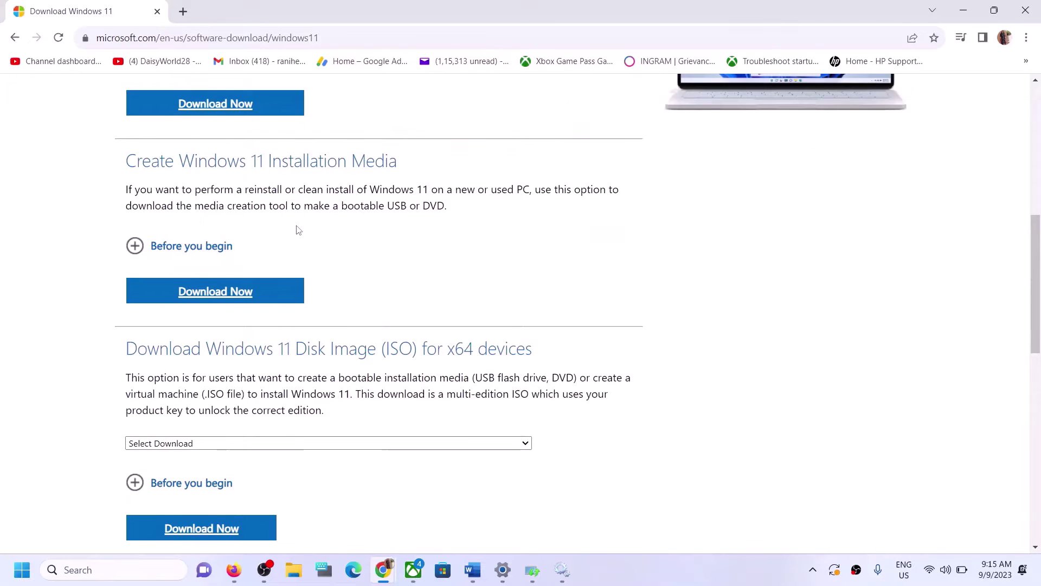
pyautogui.scroll(3, 260, 271)
pyautogui.click(220, 311)
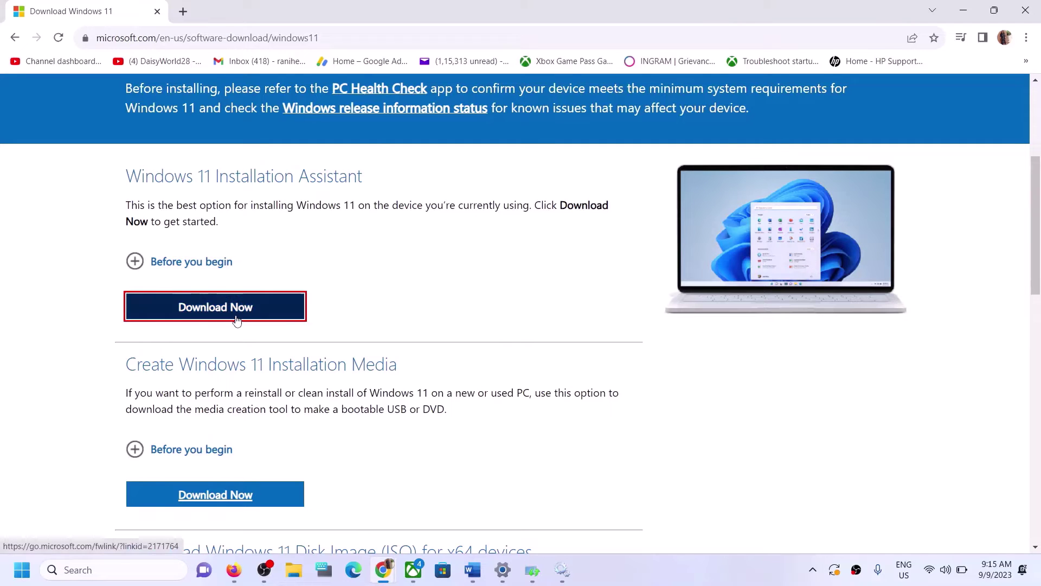
pyautogui.click(217, 307)
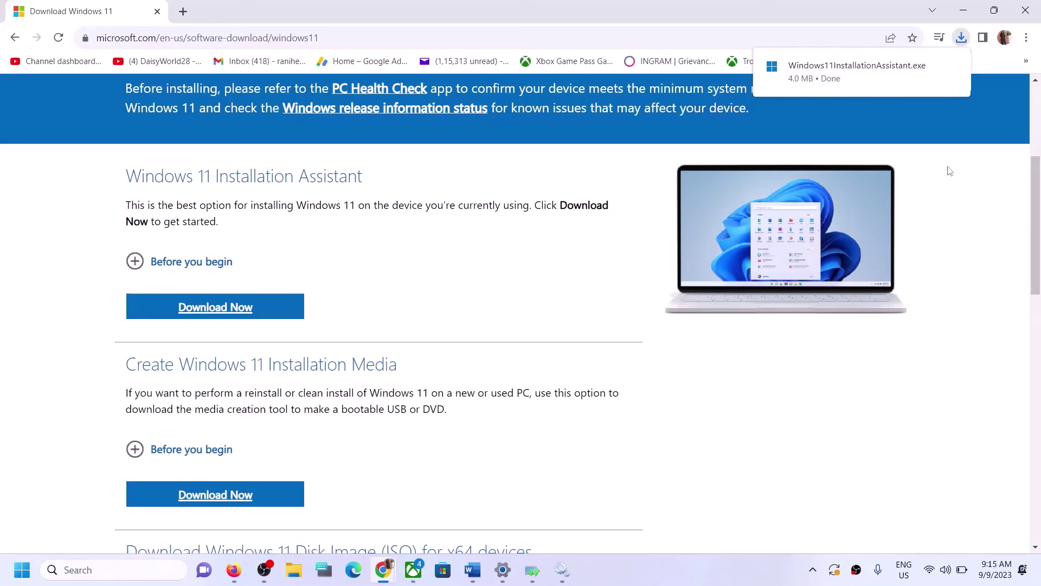
# Step: Run Windows11InstallationAssistant.exe from Chrome's downloads and choose Accept and install
pyautogui.click(837, 71)
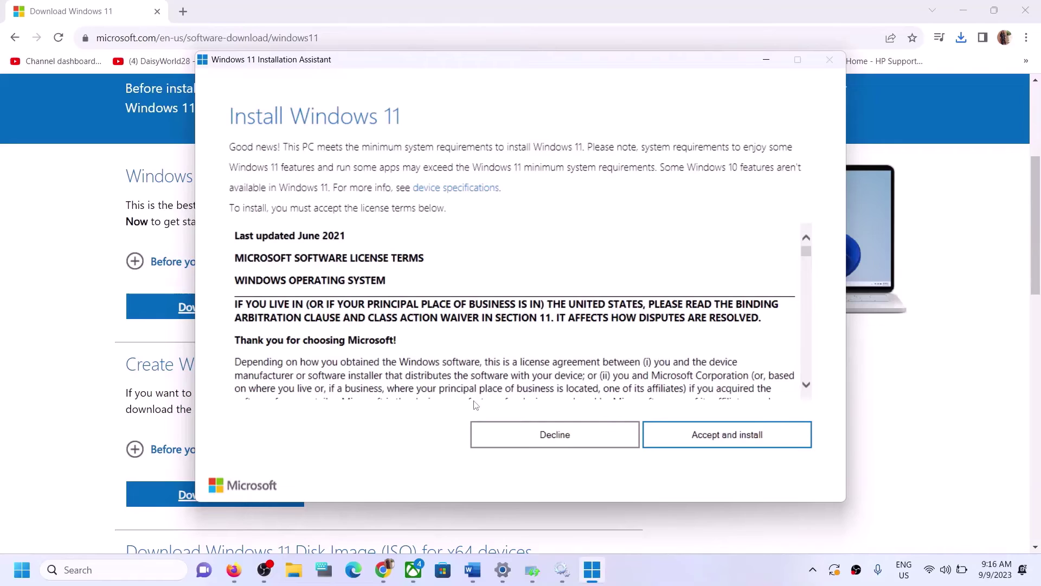
pyautogui.click(735, 440)
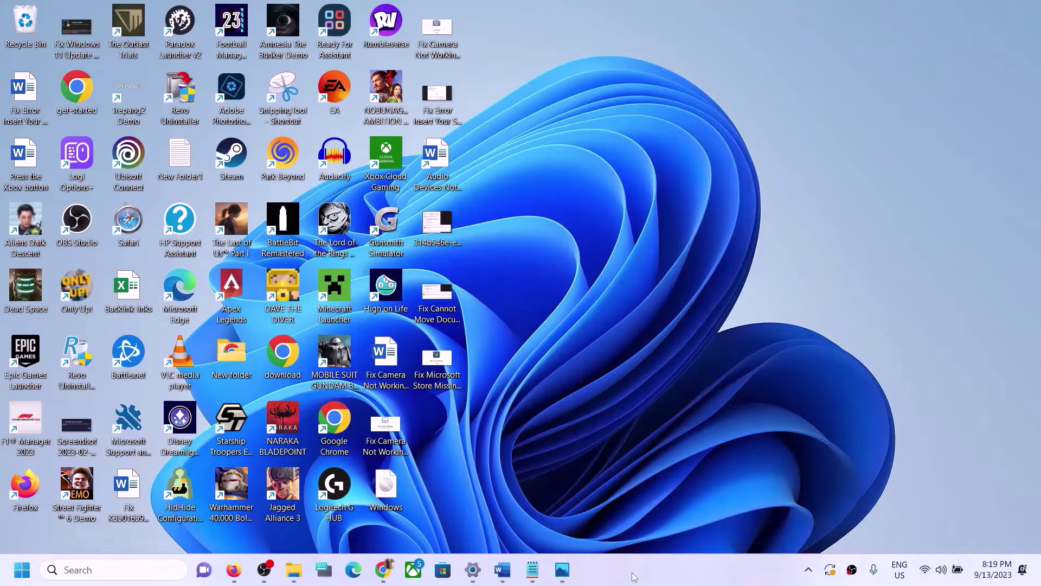
# Step: Copy the Step 5 commands from SC config trustedinstaller start=auto to net start appidsvc, then search for Notepad
pyautogui.click(503, 575)
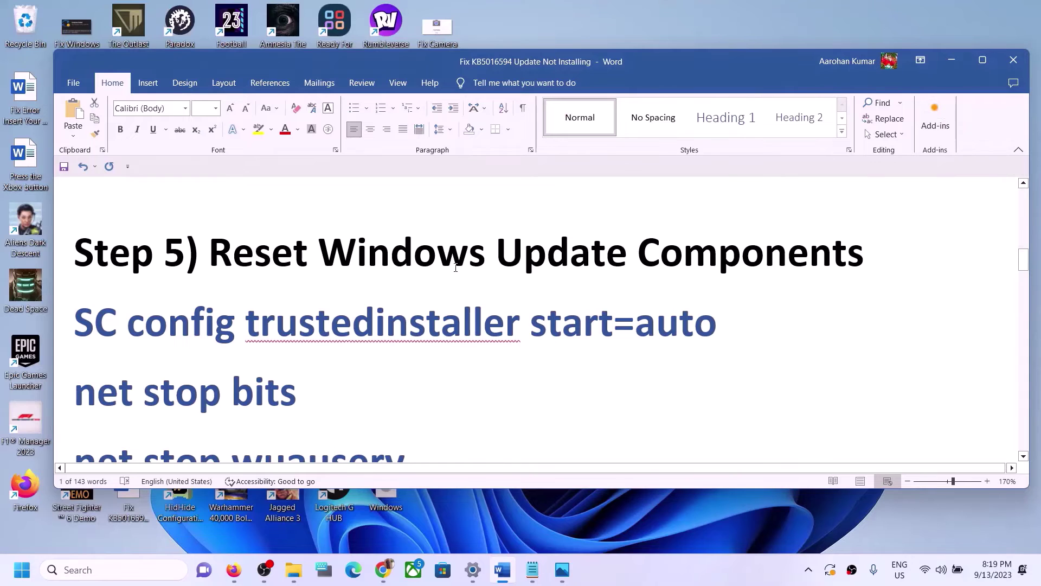
pyautogui.click(78, 315)
pyautogui.moveTo(77, 316); pyautogui.dragTo(77, 320)
pyautogui.scroll(-10, 77, 315)
pyautogui.scroll(-7, 77, 316)
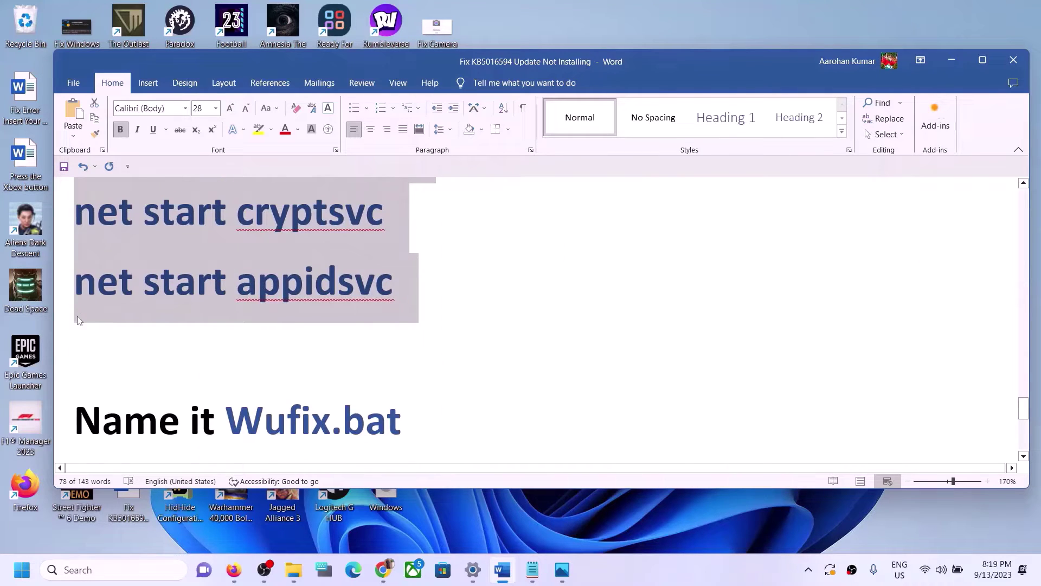
pyautogui.rightClick(194, 246)
pyautogui.click(227, 289)
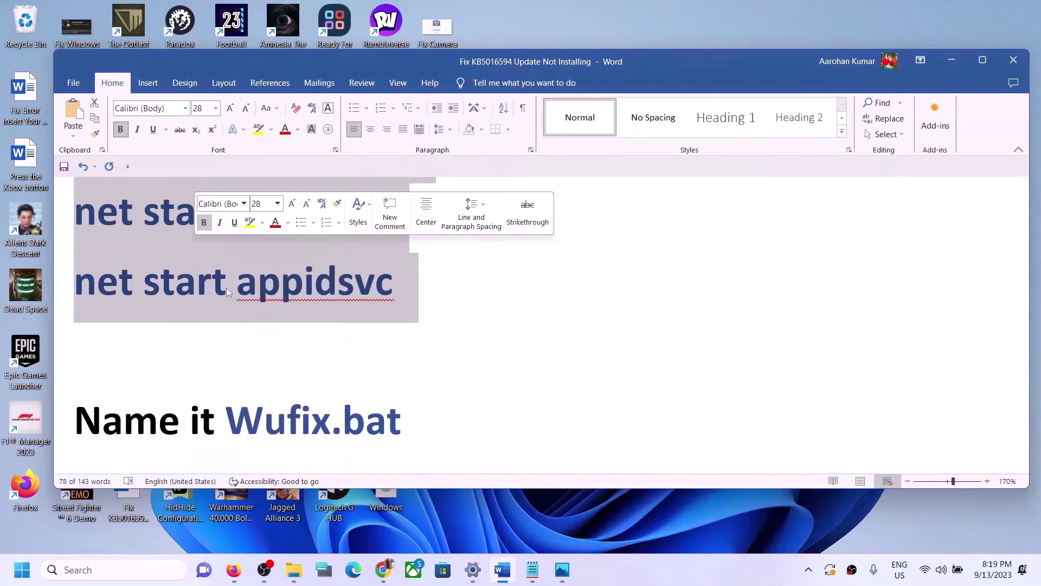
pyautogui.click(108, 570)
pyautogui.write('noteo')
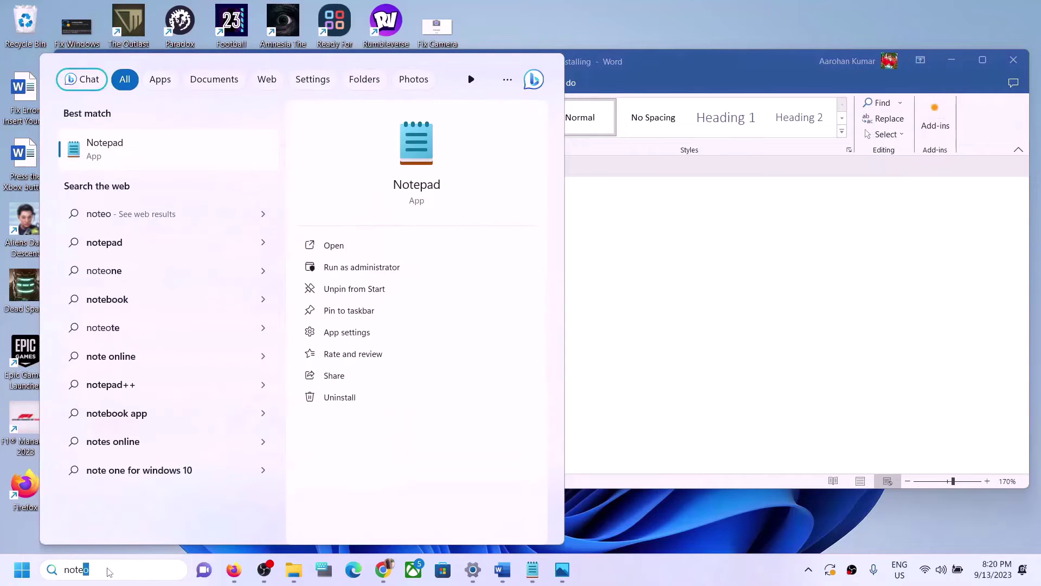
# Step: Open Notepad and paste the copied reset commands into it
pyautogui.press('BackSpace')
pyautogui.write('[')
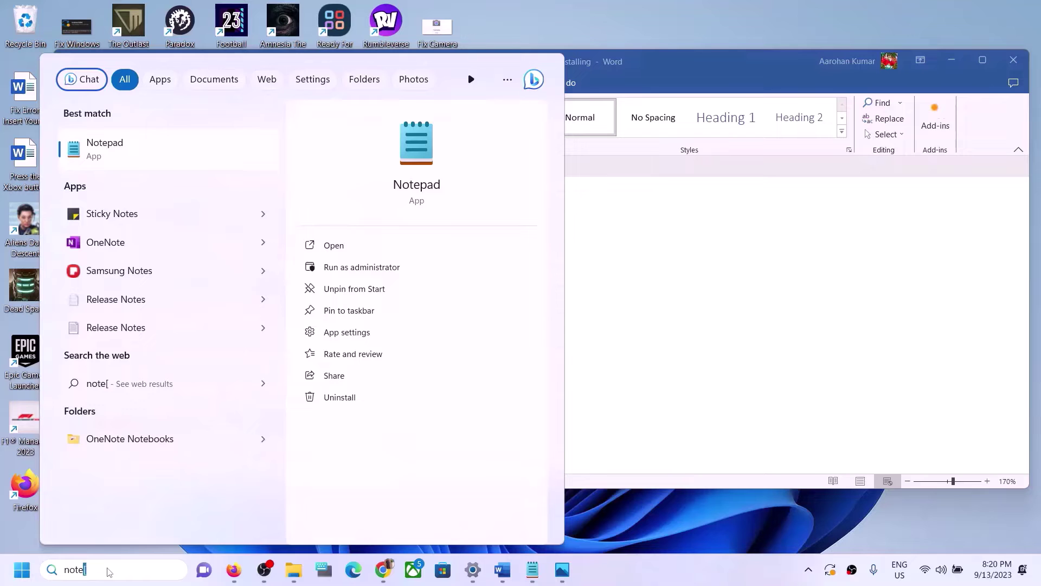
pyautogui.press('BackSpace')
pyautogui.write('pad')
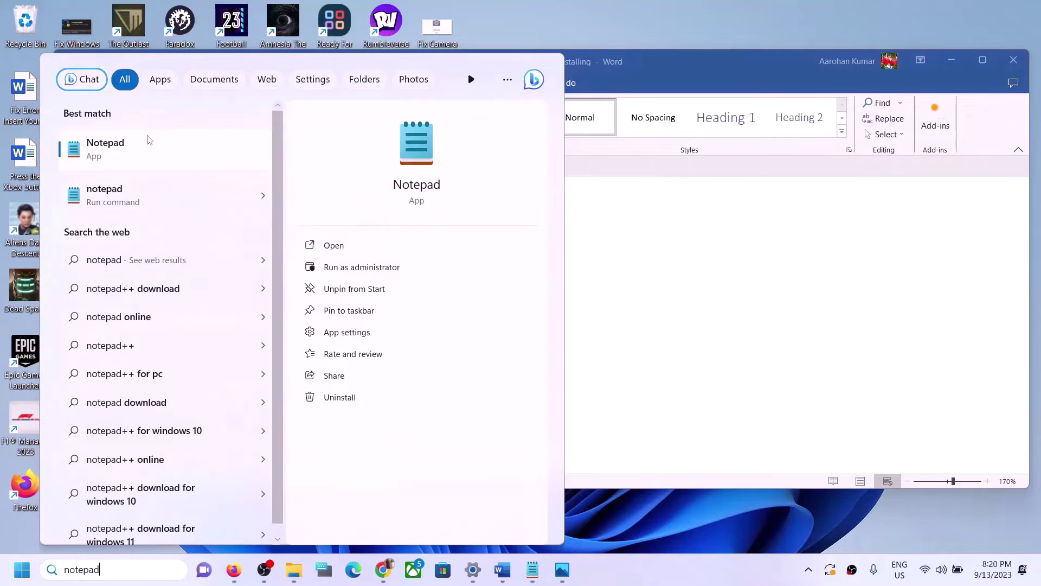
pyautogui.click(150, 140)
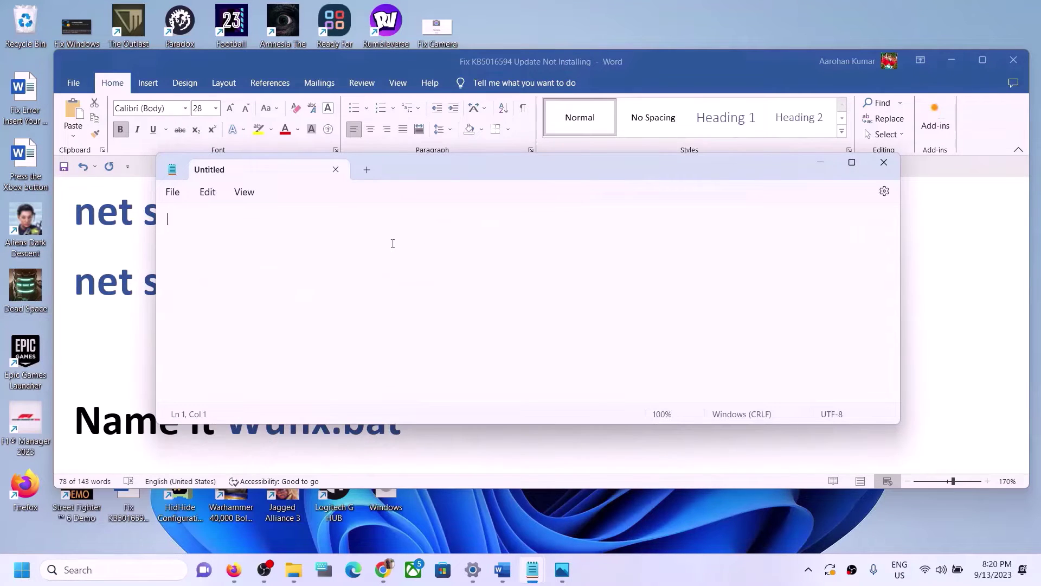
pyautogui.rightClick(393, 243)
pyautogui.click(431, 344)
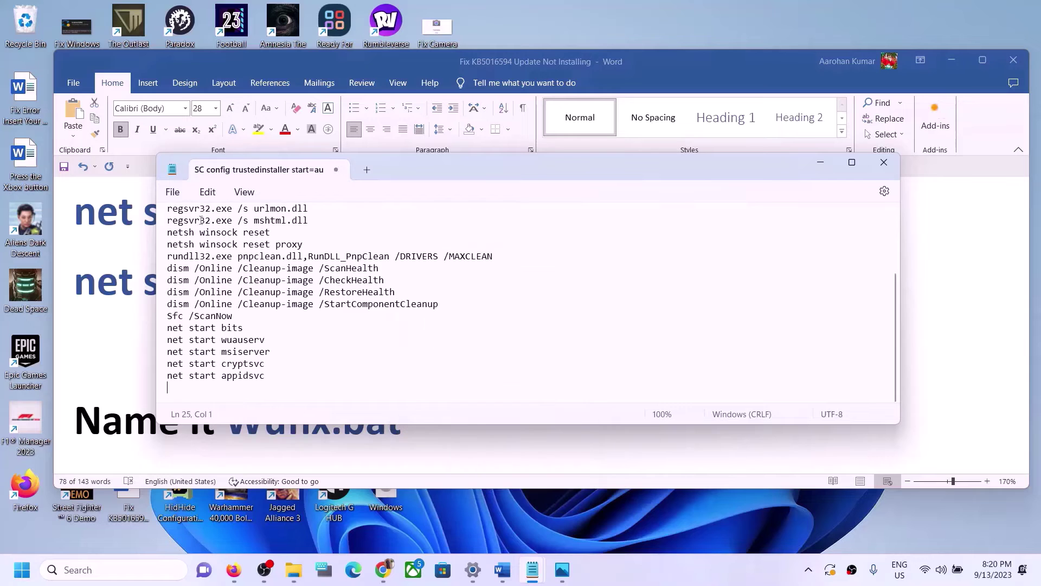
# Step: Save the commands to the Desktop as Wufix.bat with type All files, close Notepad and show the desktop
pyautogui.click(173, 193)
pyautogui.click(194, 305)
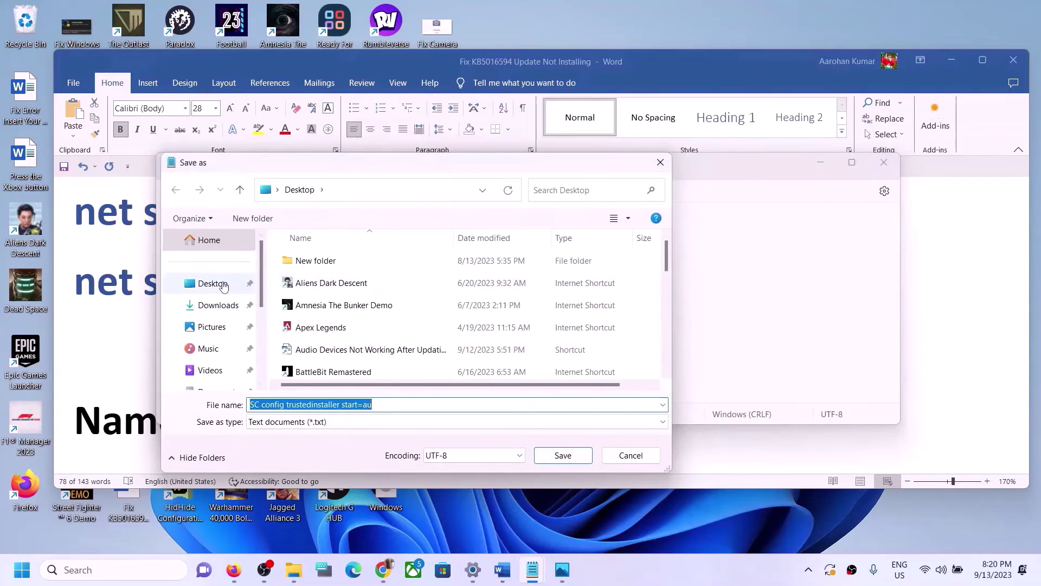
pyautogui.click(224, 286)
pyautogui.click(141, 387)
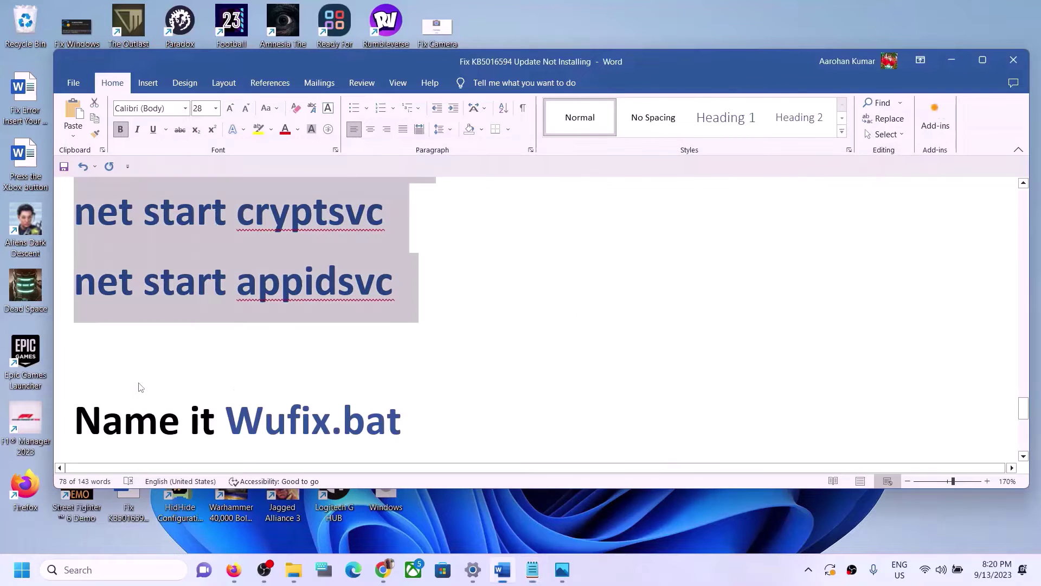
pyautogui.moveTo(334, 413); pyautogui.dragTo(372, 413)
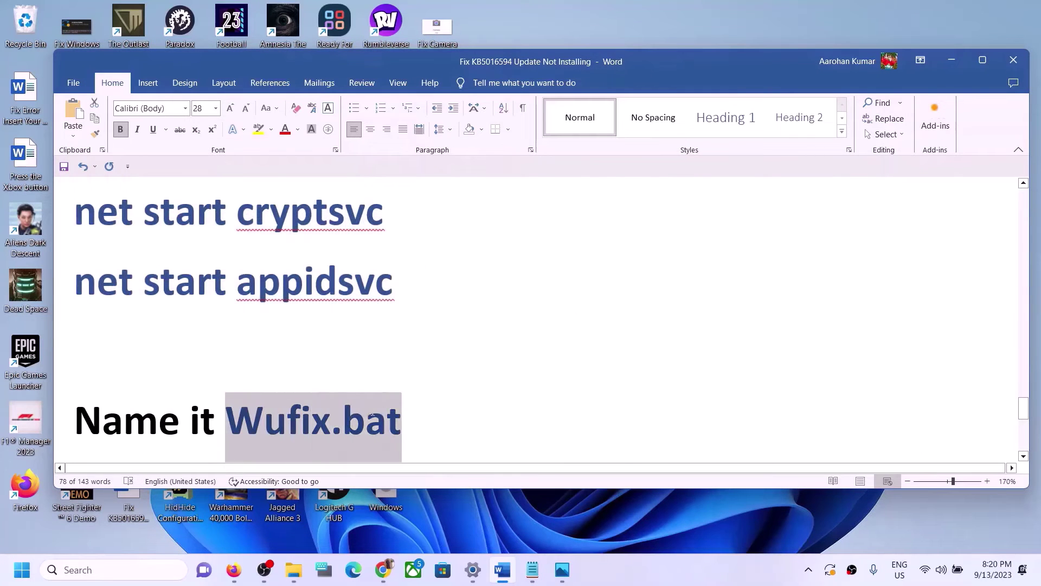
pyautogui.hotkey('alt', 'Tab')
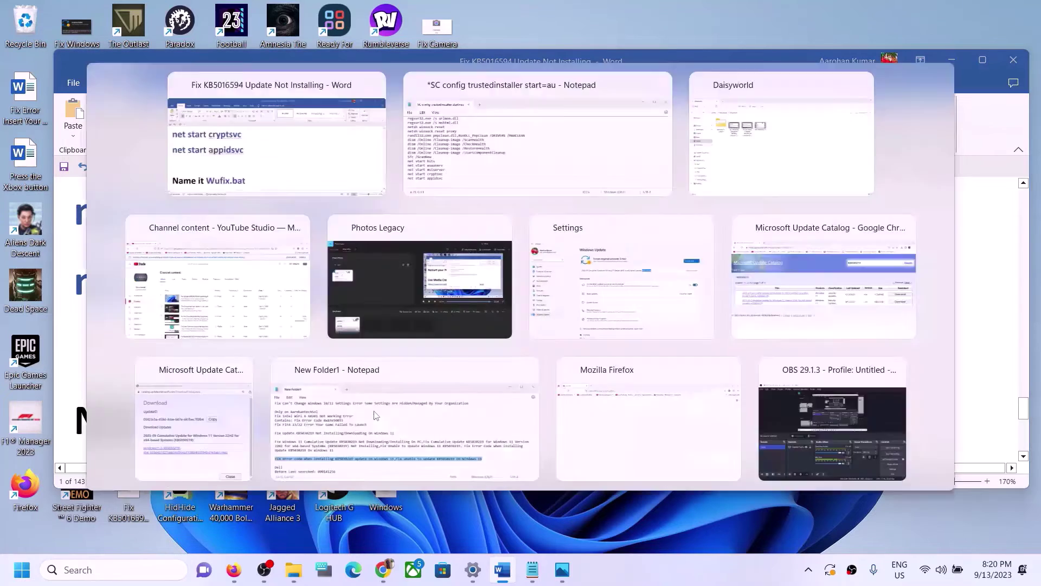
pyautogui.click(391, 404)
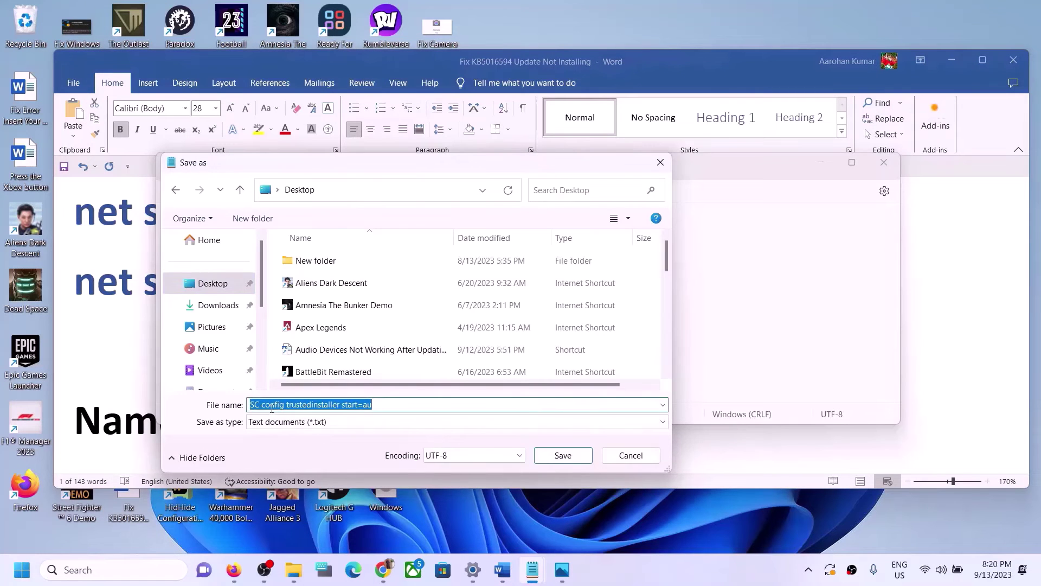
pyautogui.hotkey('ctrl', 'v')
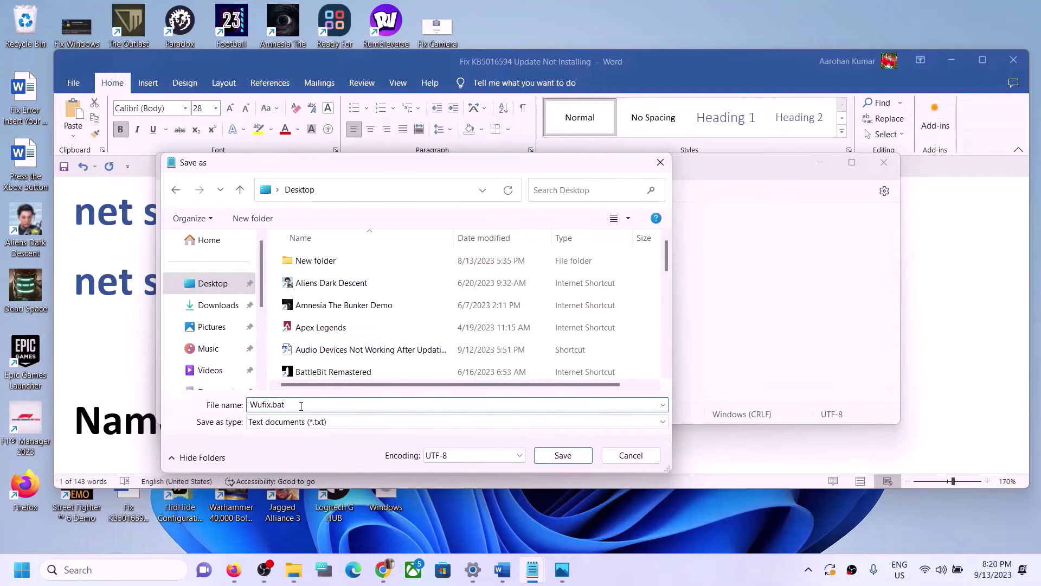
pyautogui.click(297, 422)
pyautogui.click(282, 446)
pyautogui.click(552, 460)
pyautogui.click(884, 163)
pyautogui.press('super+d')
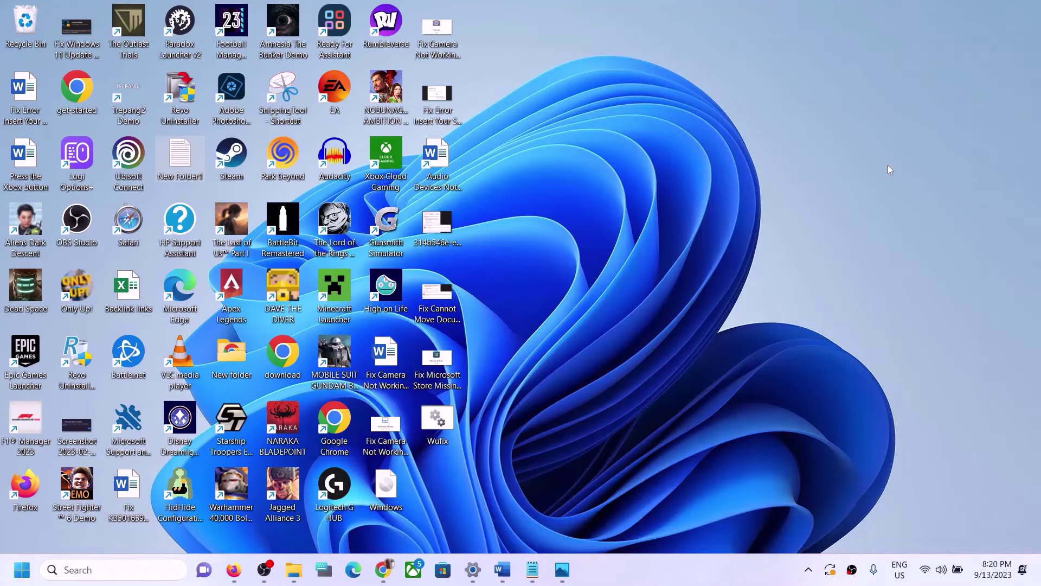
# Step: Run Wufix.bat as administrator and let its Command Prompt execute the reset commands
pyautogui.rightClick(440, 437)
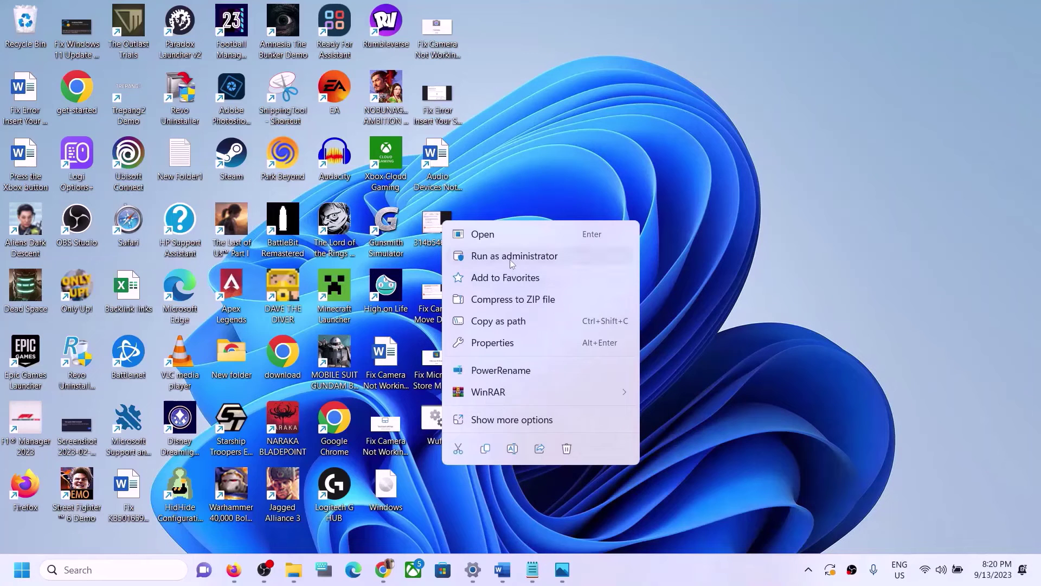
pyautogui.click(557, 257)
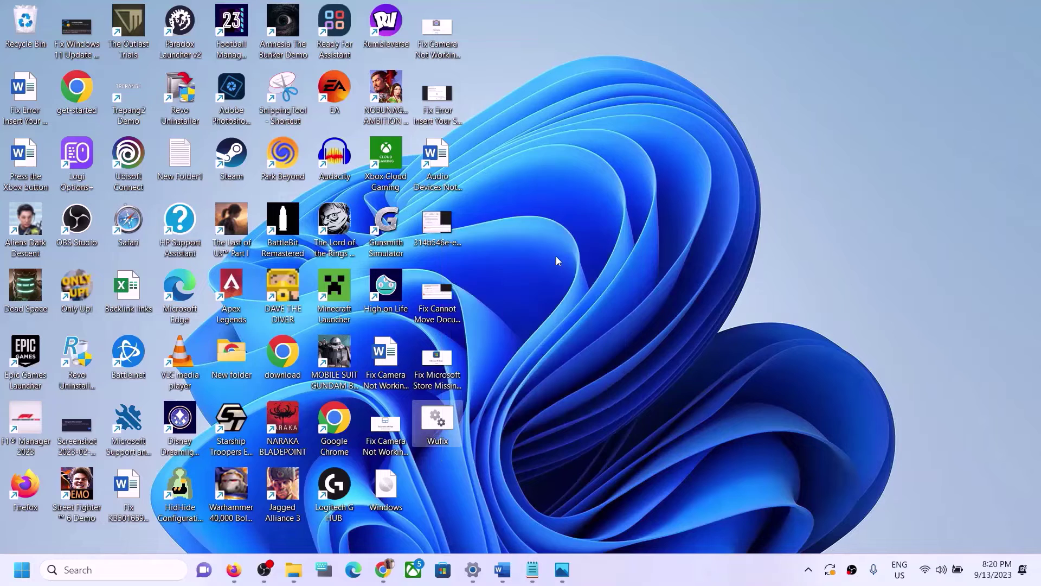
pyautogui.click(451, 393)
pyautogui.rightClick(471, 127)
pyautogui.moveTo(440, 34); pyautogui.dragTo(611, 151)
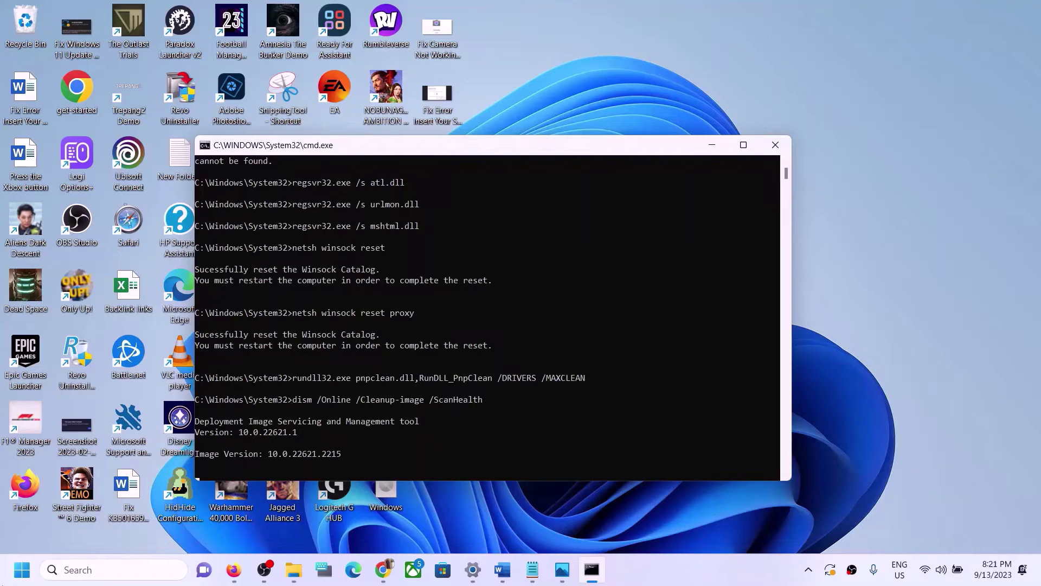
# Step: View the Start menu power choices and close them without restarting
pyautogui.click(21, 569)
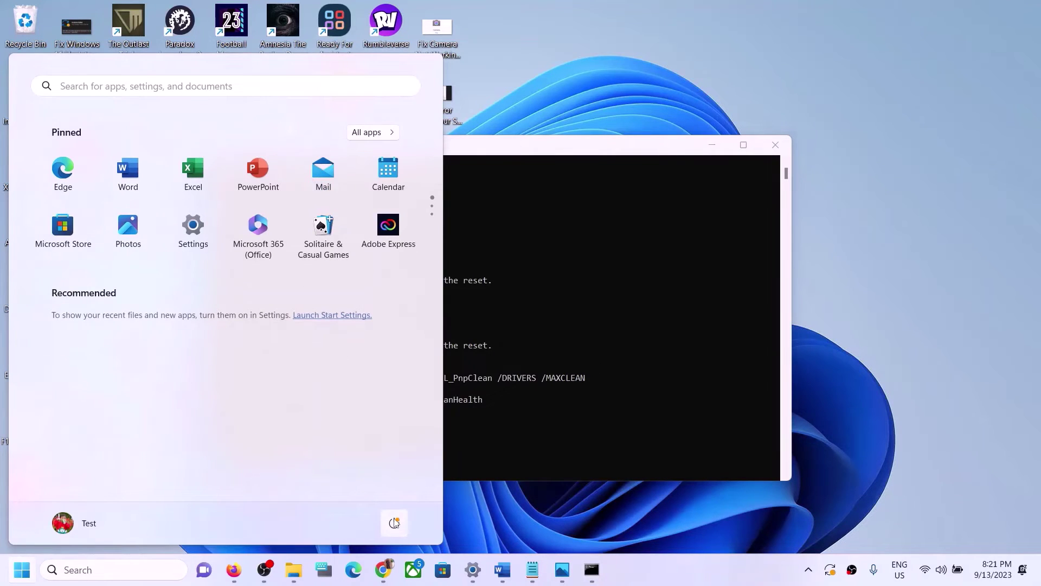
pyautogui.click(395, 523)
pyautogui.click(720, 522)
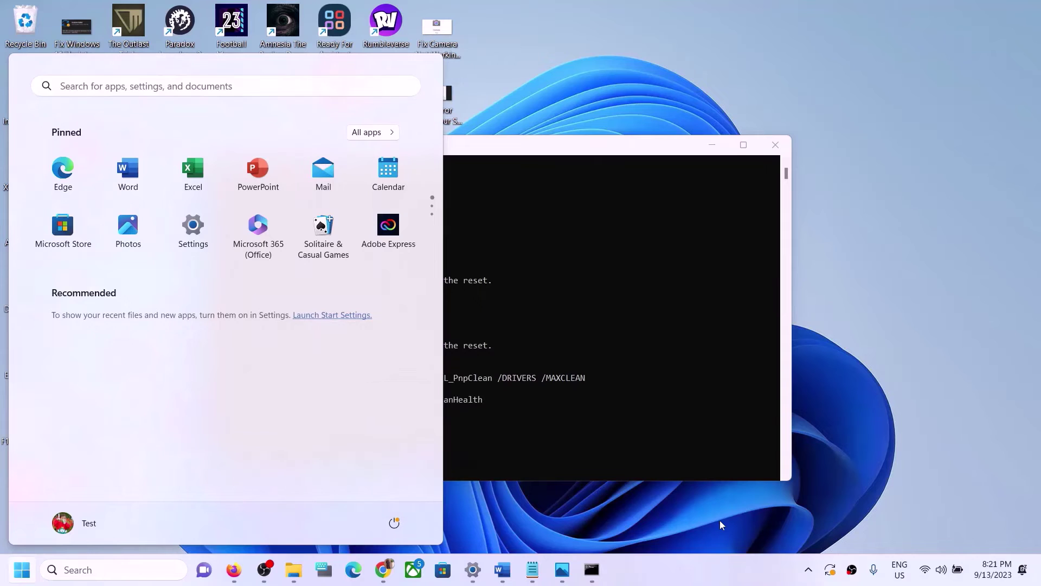
pyautogui.click(691, 486)
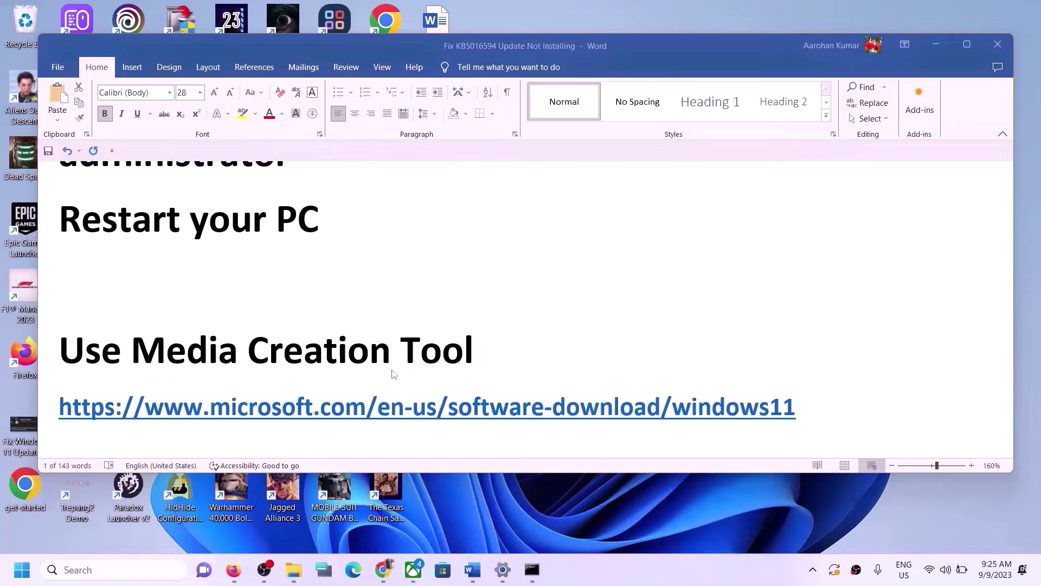
# Step: Copy the Windows 11 download link from the guide and load it in a new Chrome tab
pyautogui.click(803, 407)
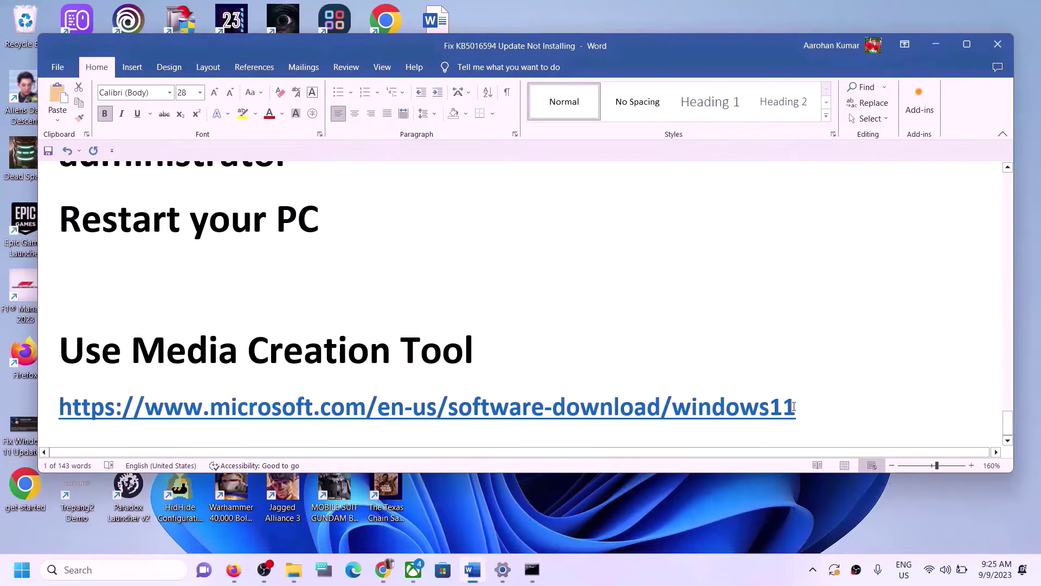
pyautogui.tripleClick(803, 407)
pyautogui.hotkey('ctrl', 'c')
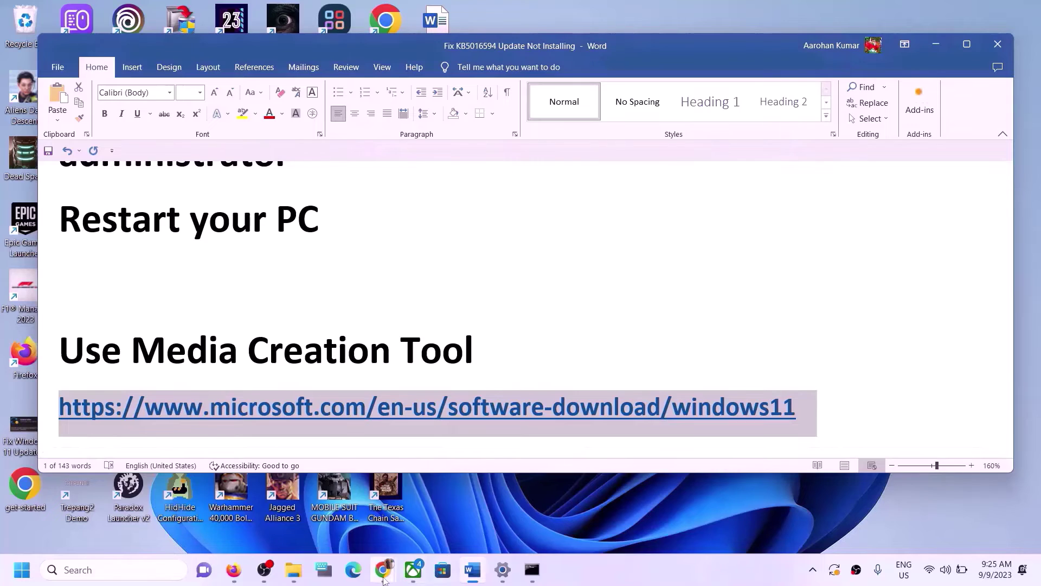
pyautogui.moveTo(383, 570)
pyautogui.click(483, 488)
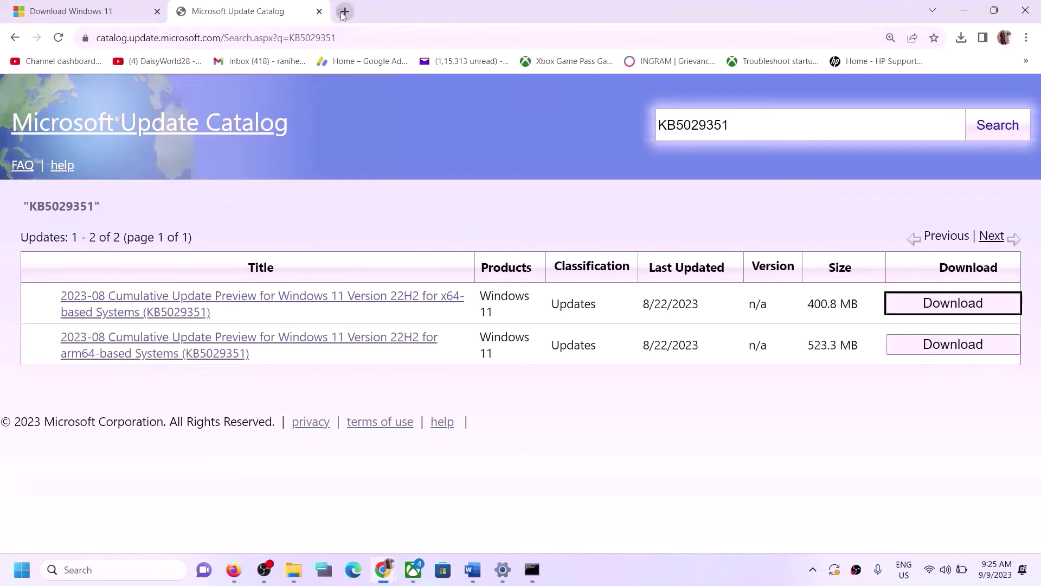
pyautogui.click(345, 12)
pyautogui.hotkey('ctrl', 'v')
pyautogui.press('Return')
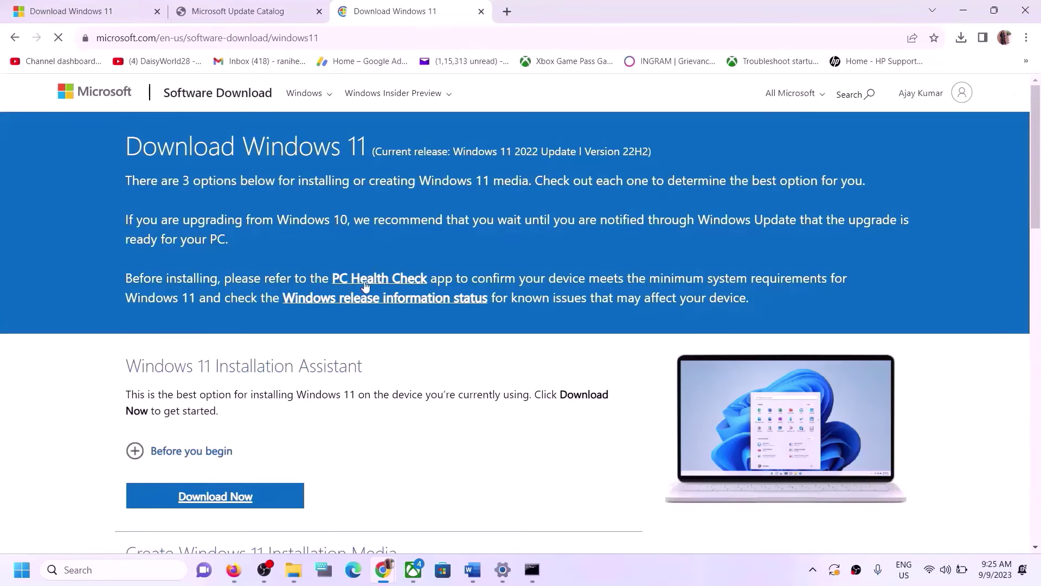
# Step: Download the Media Creation Tool under Create Windows 11 Installation Media and run mediacreationtool.exe
pyautogui.scroll(-5, 365, 295)
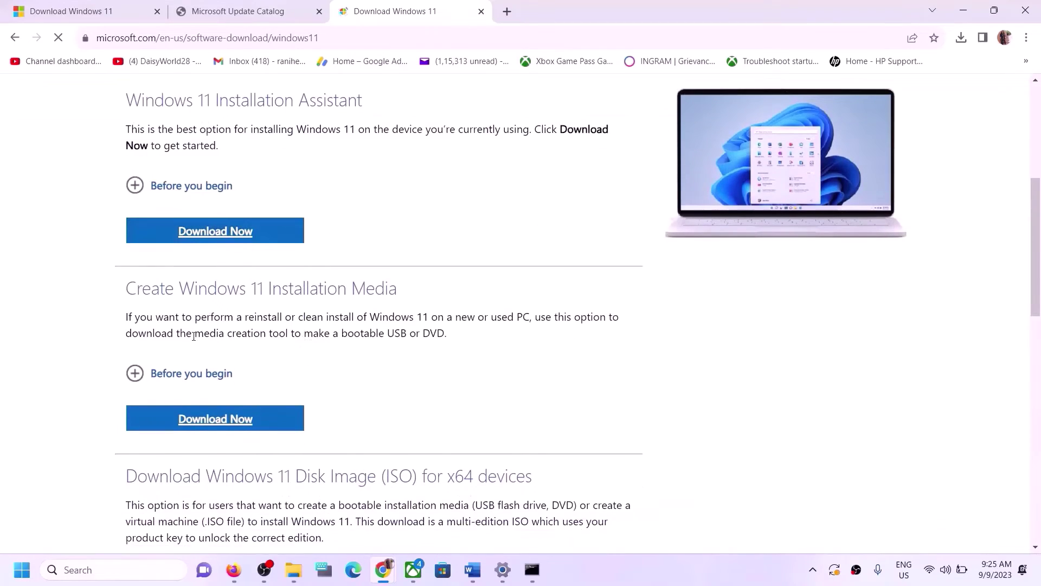
pyautogui.scroll(-1, 206, 314)
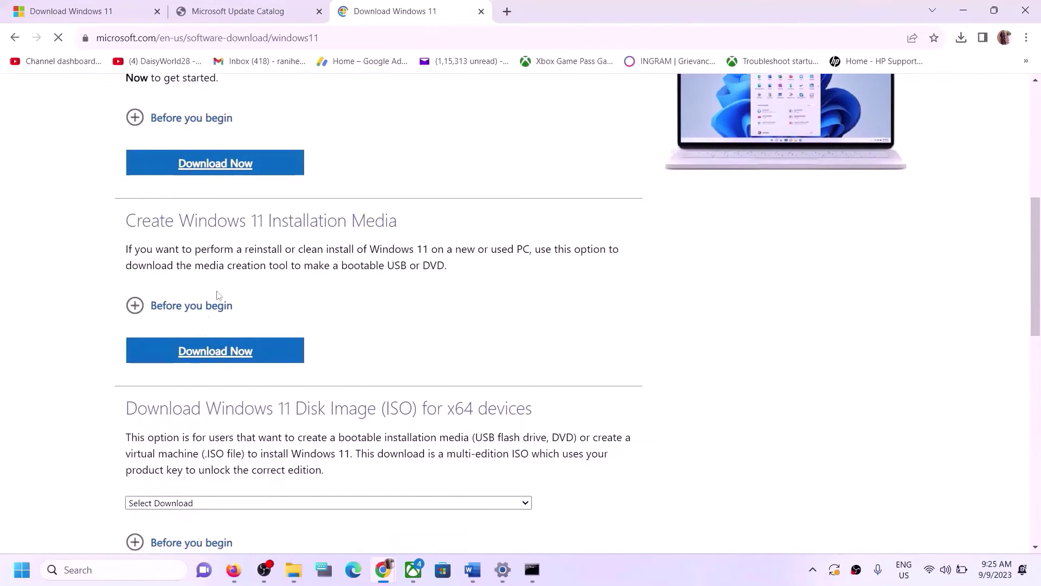
pyautogui.moveTo(278, 265); pyautogui.dragTo(204, 264)
pyautogui.click(226, 355)
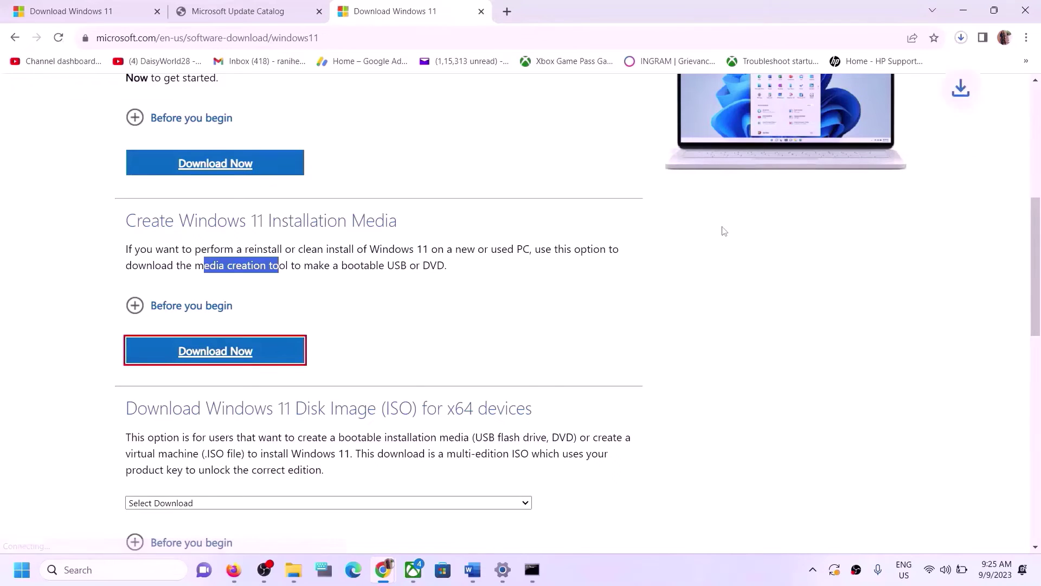
pyautogui.click(962, 38)
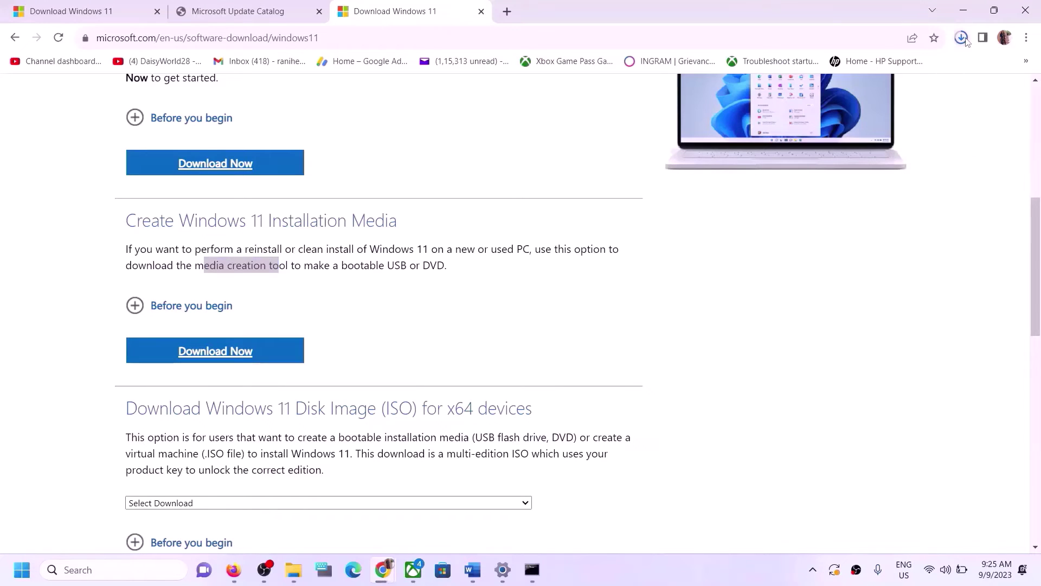
pyautogui.click(869, 106)
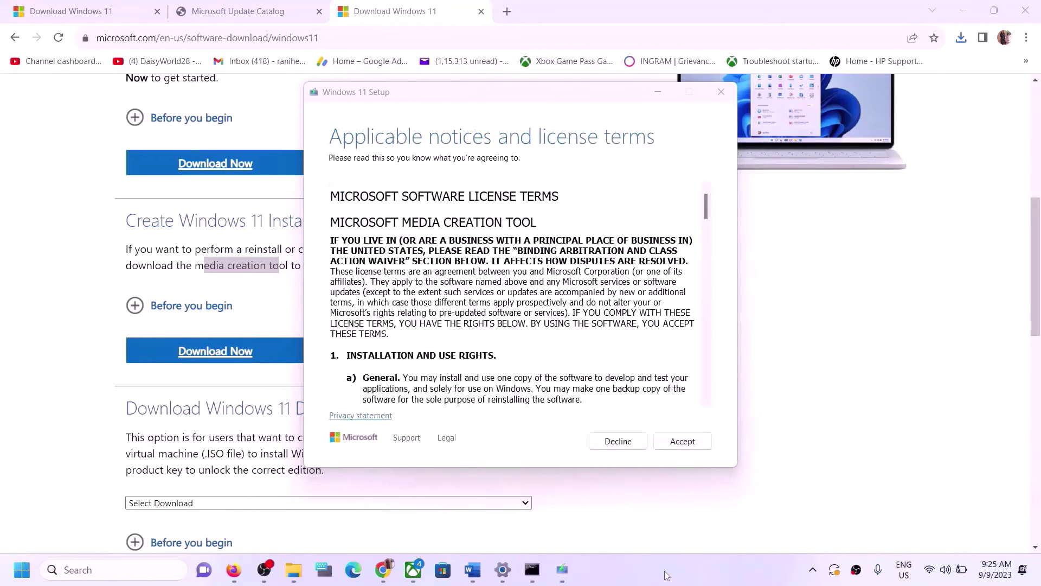
# Step: Accept the license terms, keep the recommended language and edition, and choose ISO file output
pyautogui.click(682, 442)
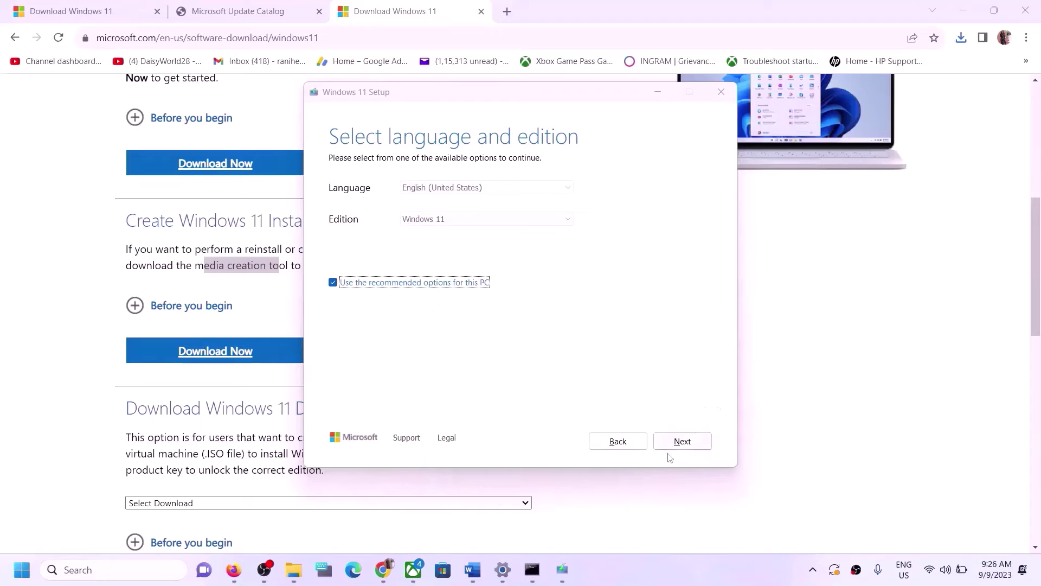
pyautogui.click(677, 442)
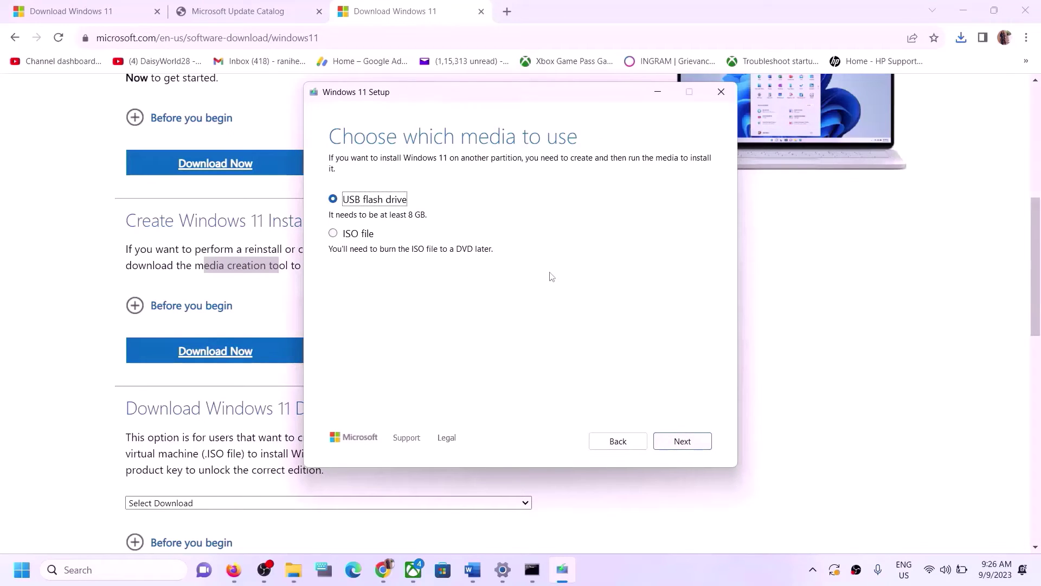
pyautogui.click(352, 237)
pyautogui.click(682, 442)
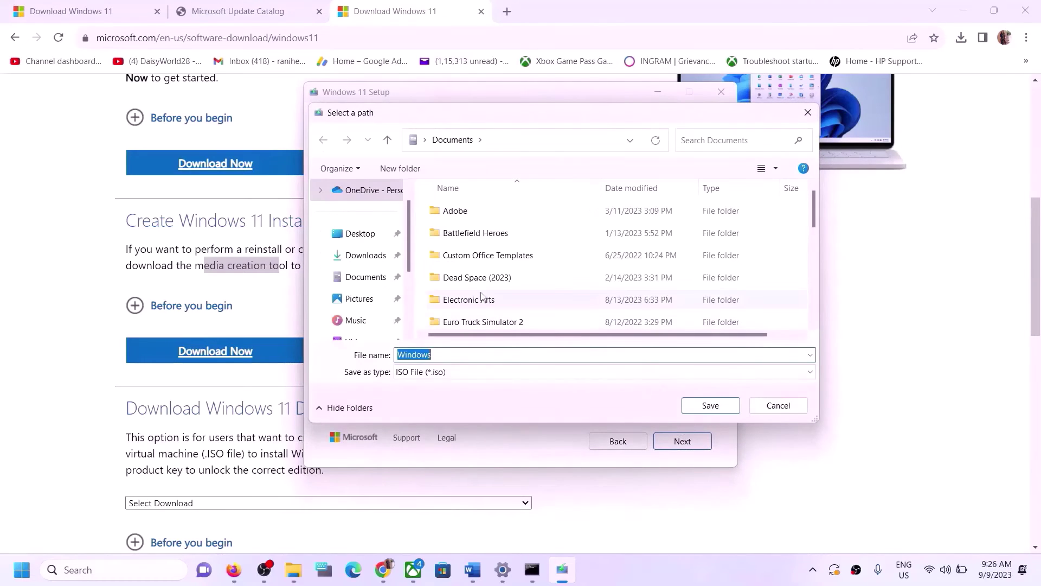
# Step: Save the ISO as Windows.iso on the Desktop and finish once the download completes
pyautogui.click(362, 237)
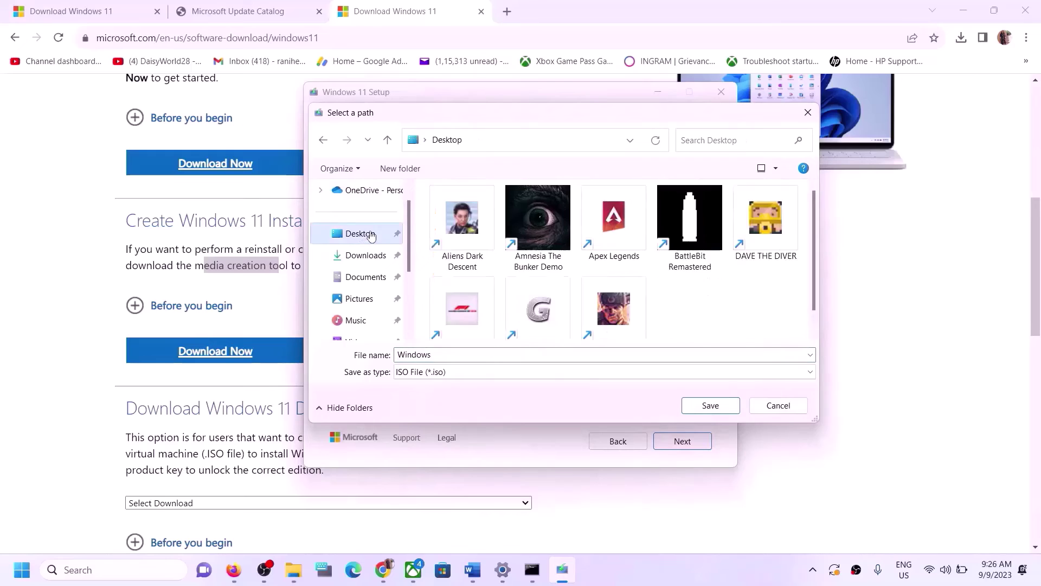
pyautogui.click(709, 406)
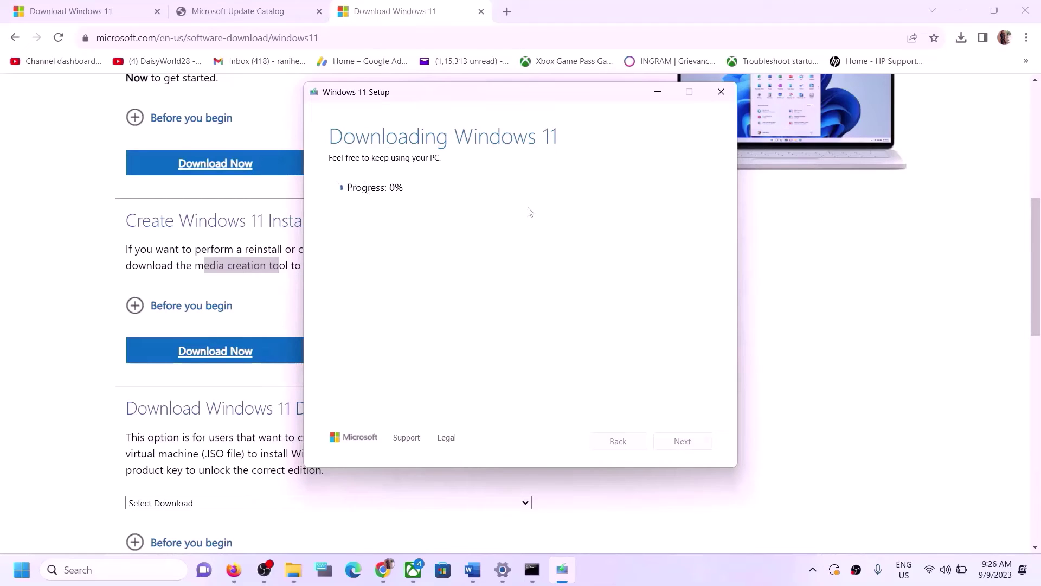
pyautogui.click(687, 581)
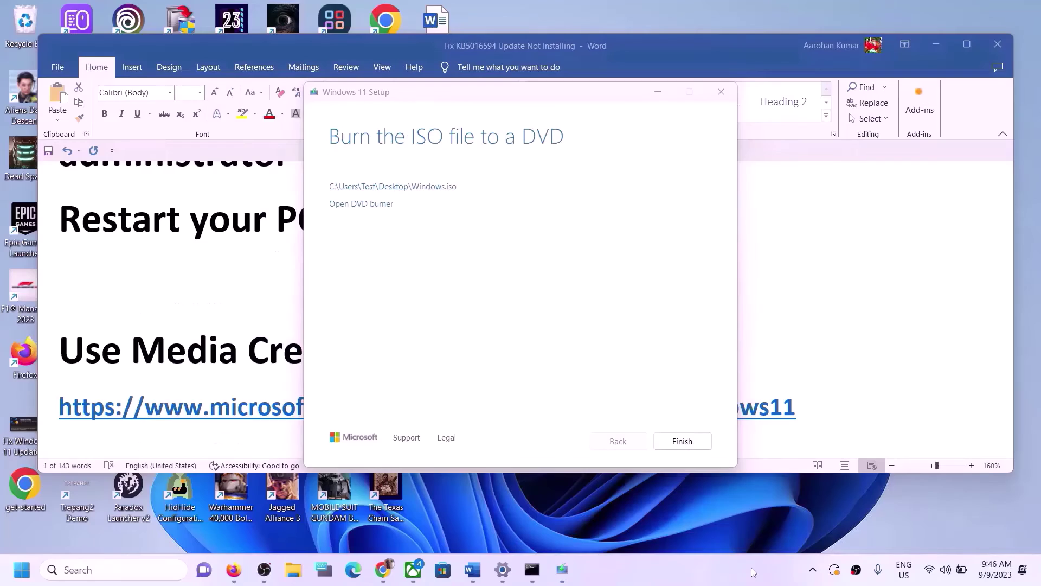
pyautogui.click(667, 446)
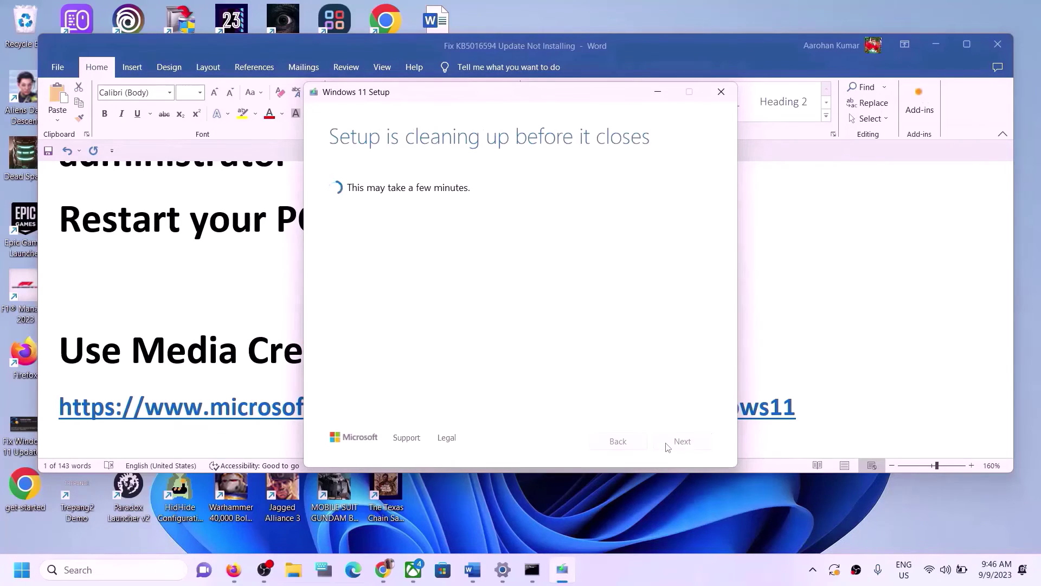
pyautogui.press('super+d')
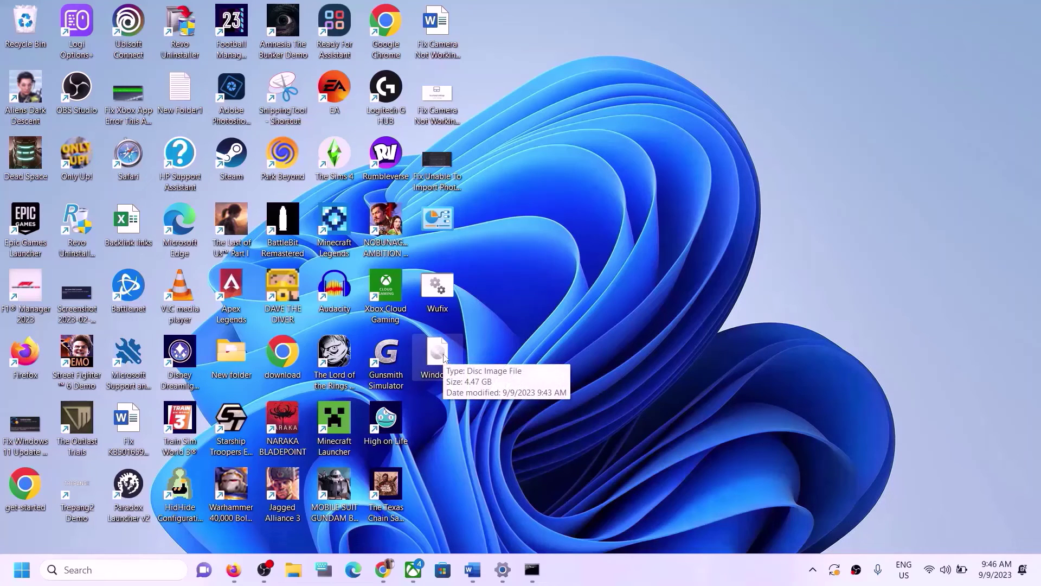
# Step: Mount Windows.iso from the desktop and run setup from DVD Drive (D:) ESD-ISO
pyautogui.click(444, 357)
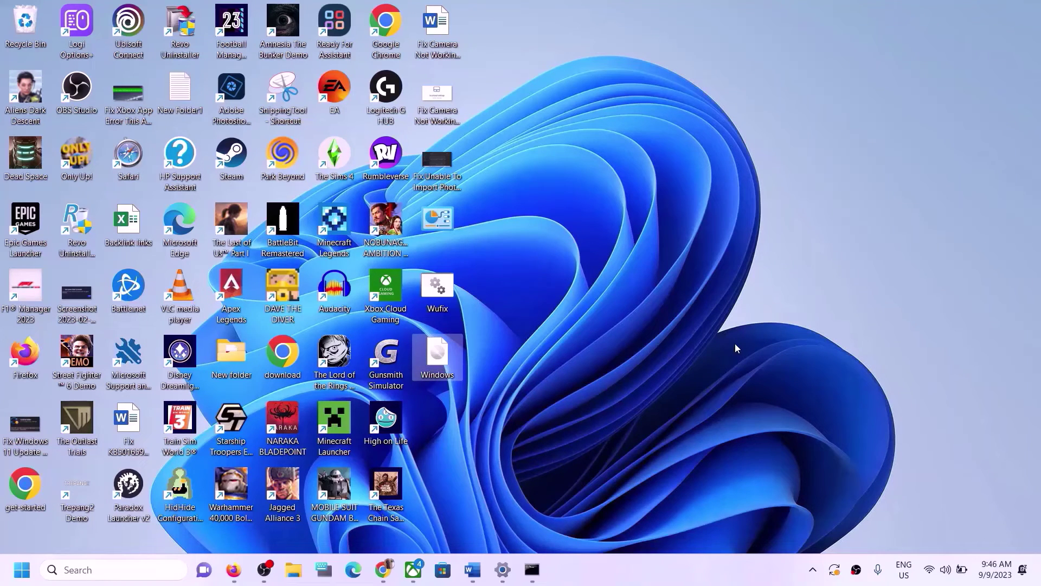
pyautogui.press('Return')
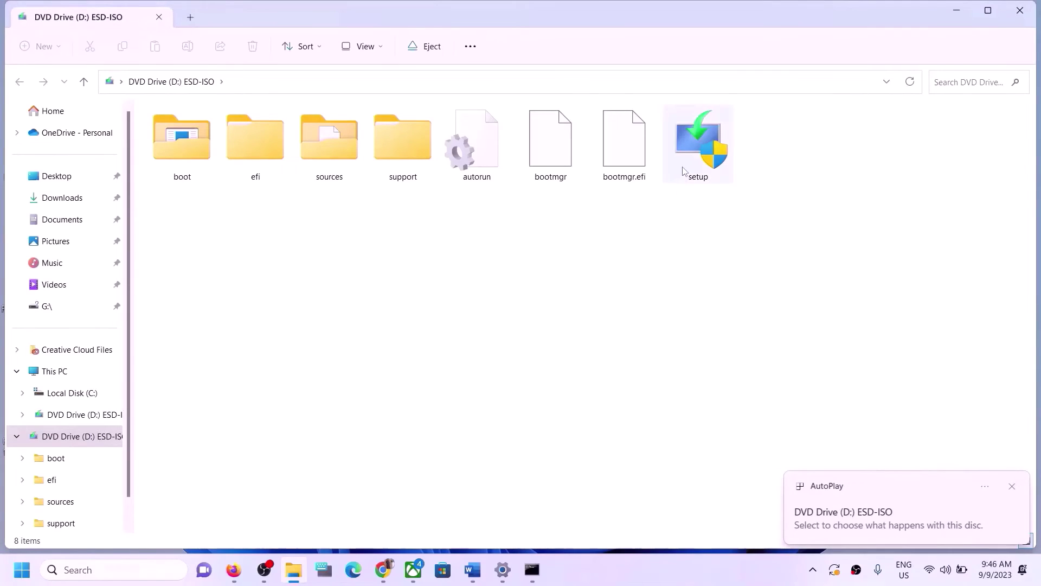
pyautogui.click(697, 156)
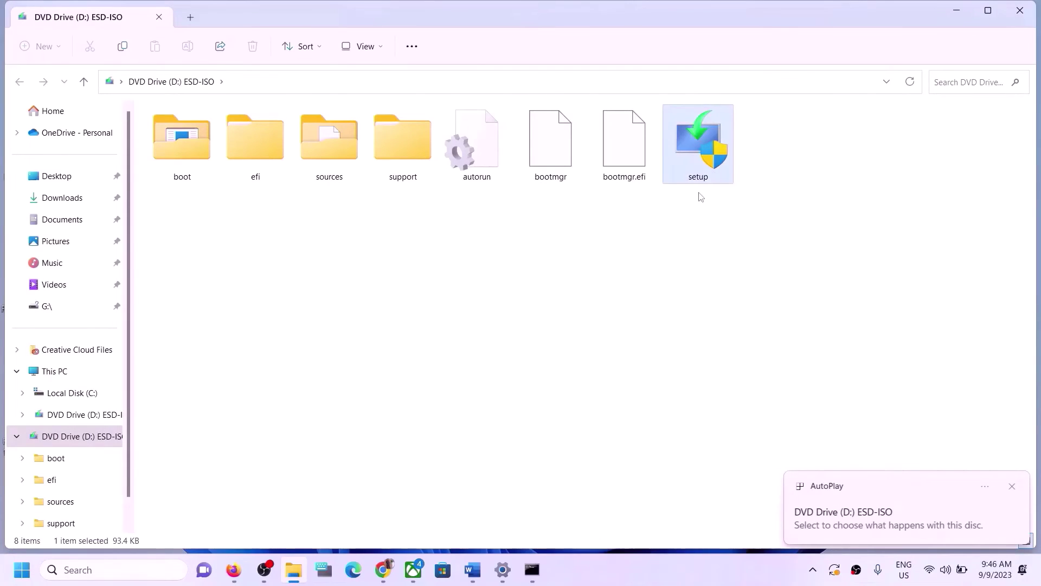
pyautogui.doubleClick(698, 161)
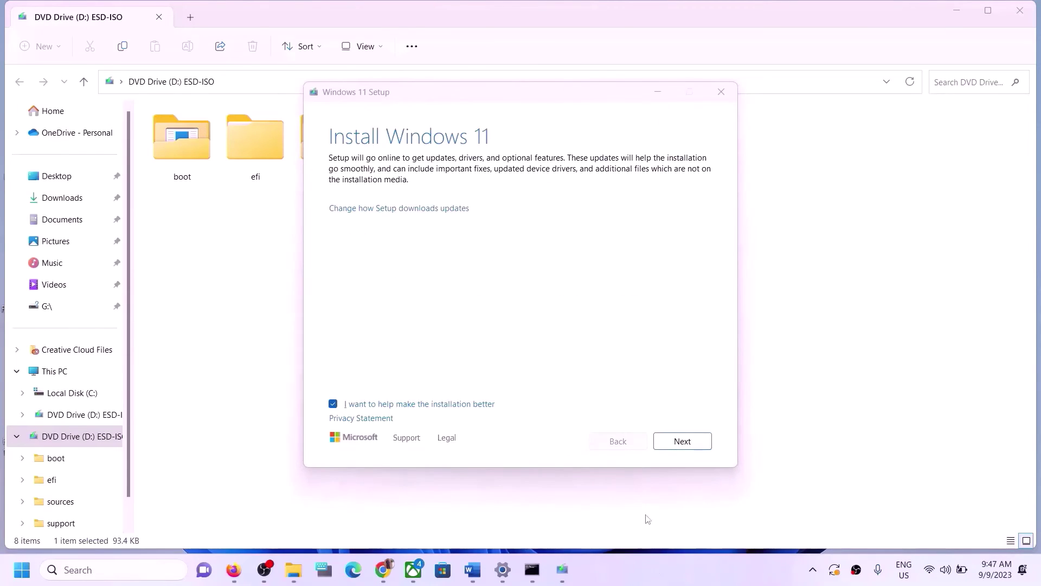
# Step: Continue past the Install Windows 11 page and accept the Windows license terms
pyautogui.click(683, 442)
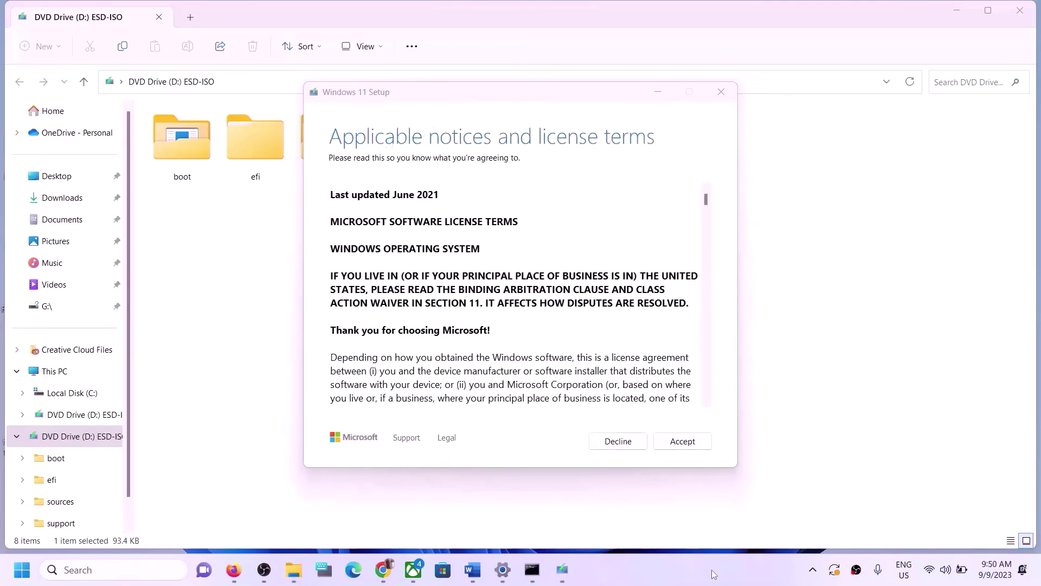
pyautogui.click(683, 442)
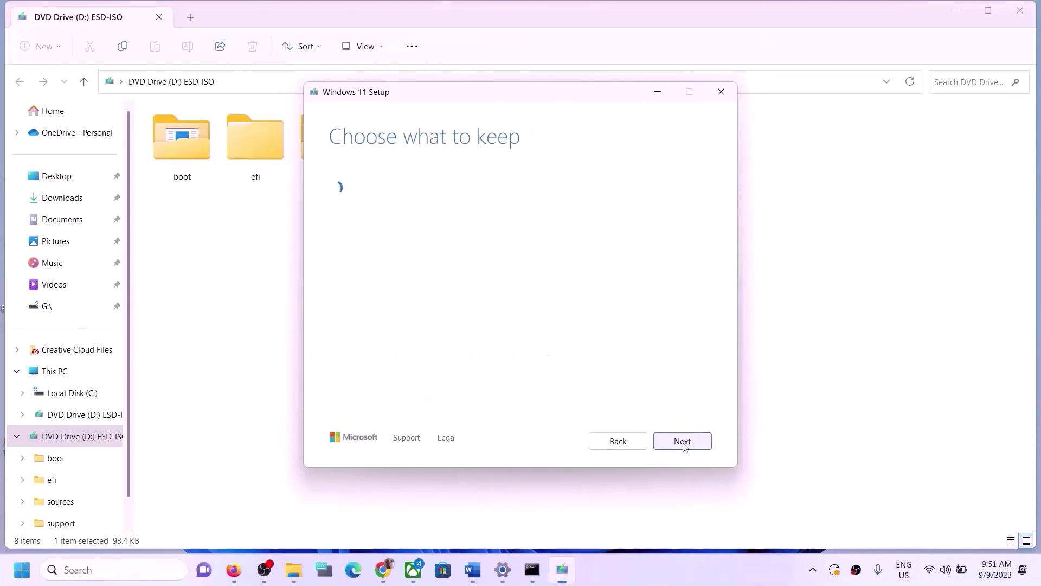